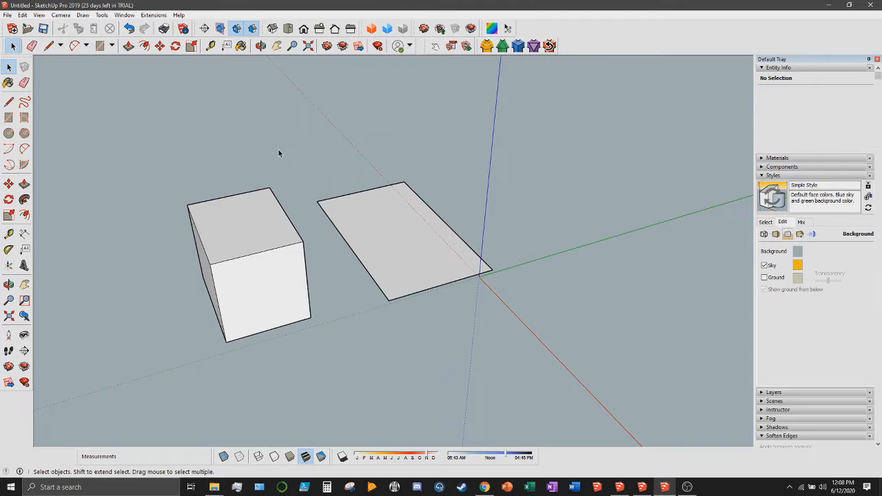
# Open the list of available toolbars and examine the Standard, Styles, Views and Warehouse entries
pyautogui.click(40, 15)
pyautogui.click(58, 26)
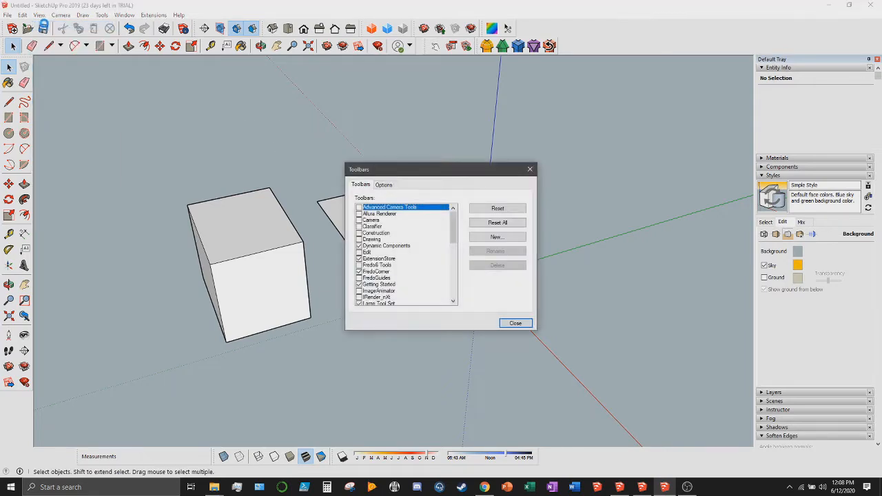
pyautogui.moveTo(454, 232); pyautogui.dragTo(456, 290)
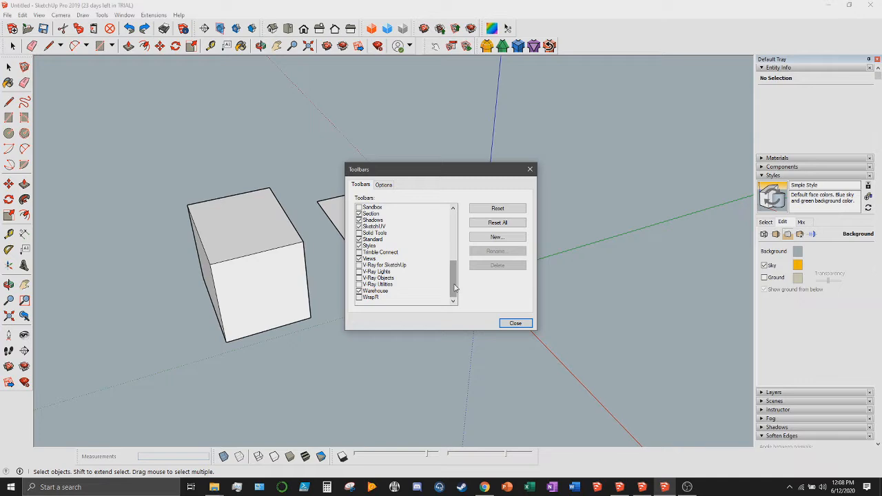
pyautogui.moveTo(454, 288)
pyautogui.mouseDown()
pyautogui.moveTo(454, 276)
pyautogui.moveTo(454, 287)
pyautogui.mouseUp()
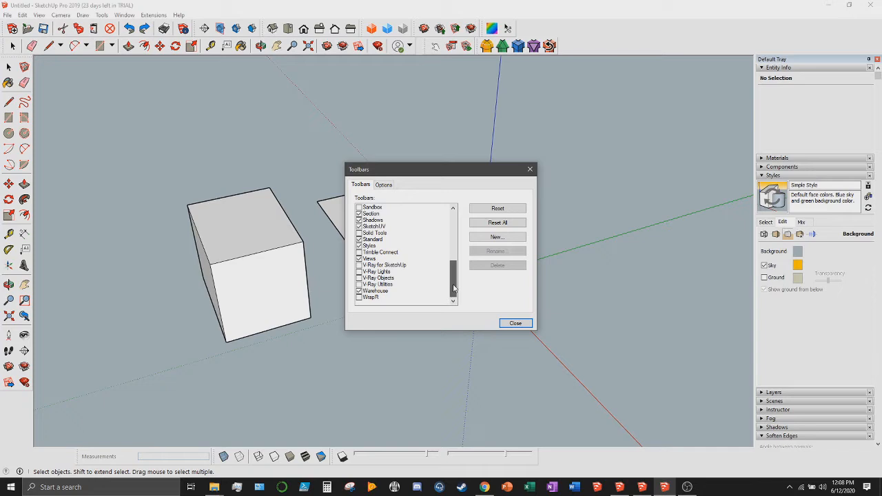
pyautogui.click(379, 240)
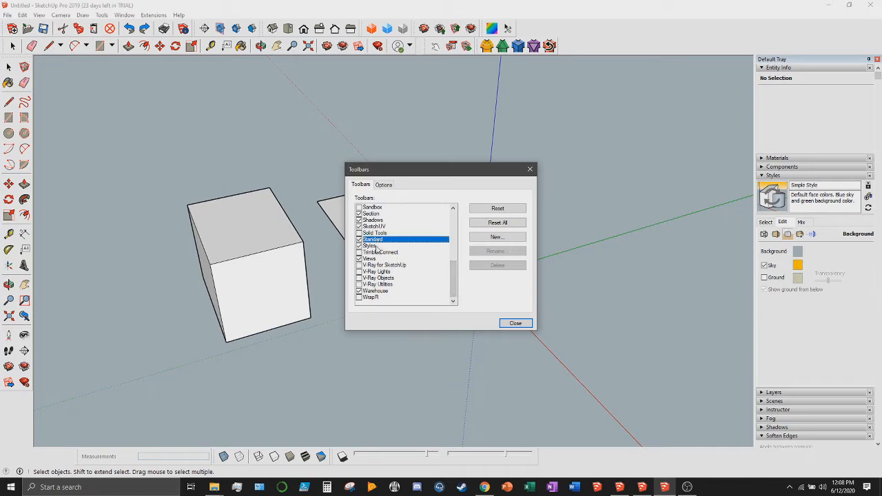
pyautogui.click(376, 246)
pyautogui.click(381, 259)
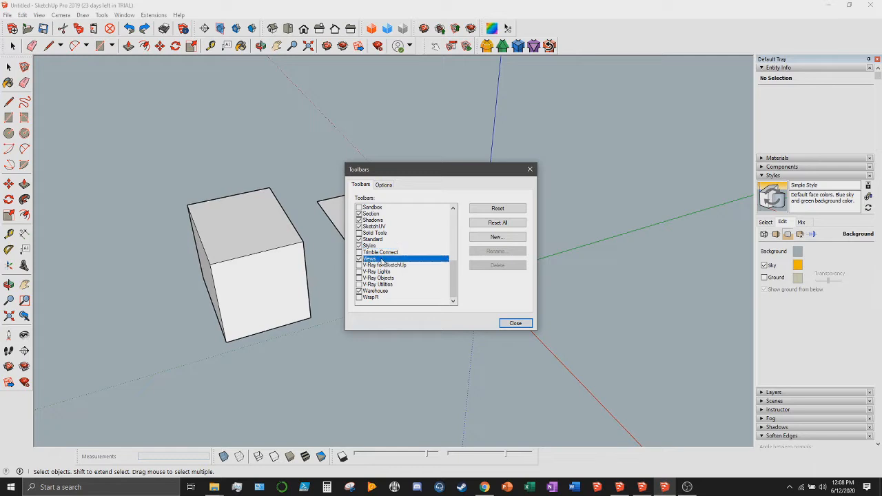
pyautogui.click(390, 293)
pyautogui.scroll(3, 453, 283)
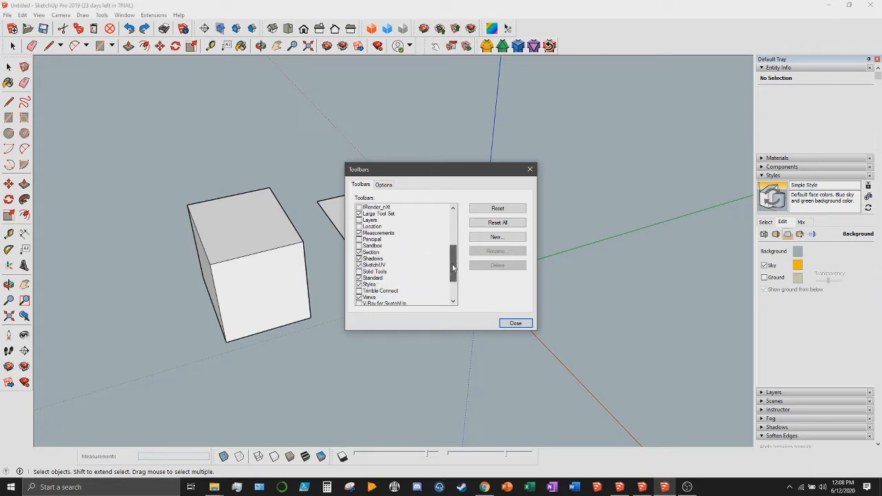
# Review the Section, Measurements, Large Tool Set and FredoCorner entries in the toolbar list, and close it
pyautogui.click(386, 271)
pyautogui.click(388, 265)
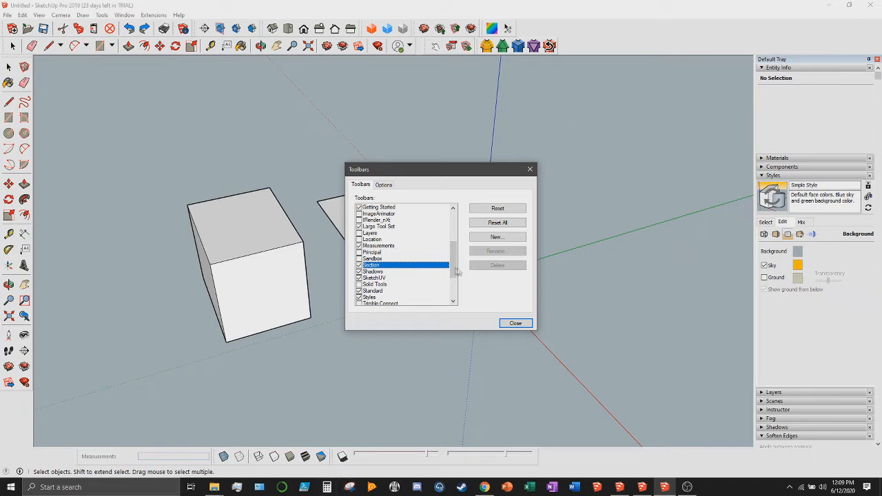
pyautogui.moveTo(454, 270); pyautogui.dragTo(455, 263)
pyautogui.click(390, 266)
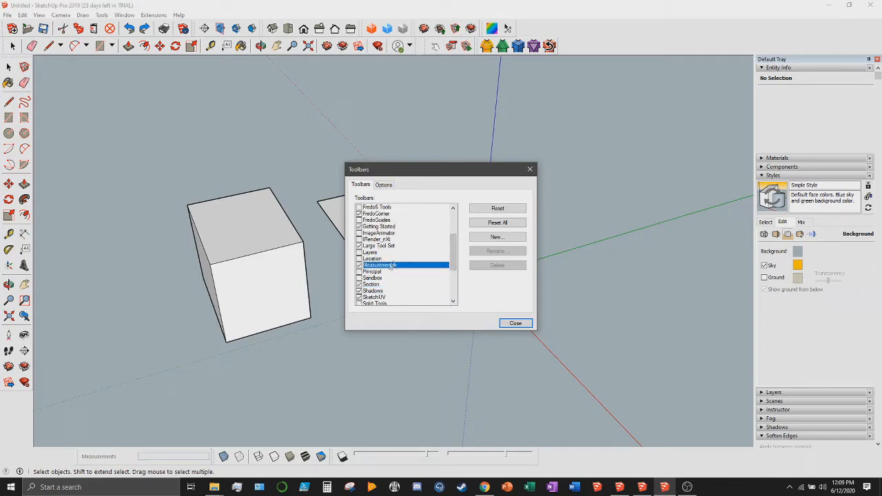
pyautogui.scroll(1, 393, 266)
pyautogui.click(400, 266)
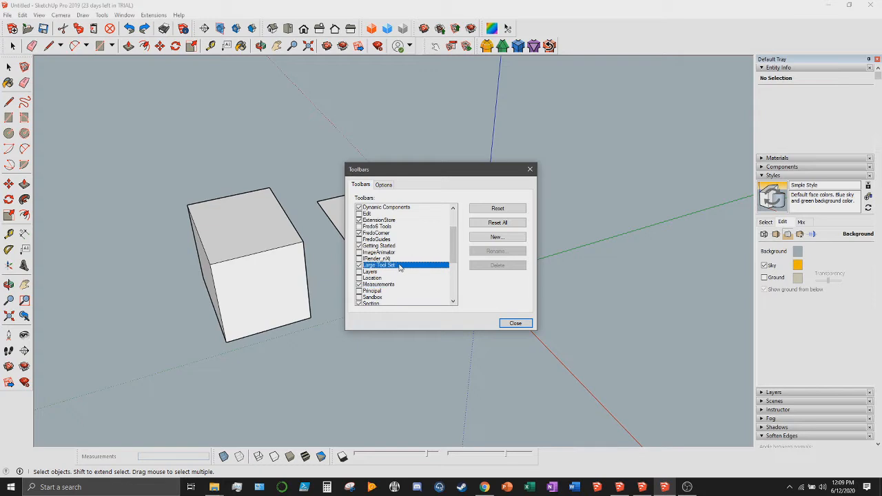
pyautogui.scroll(2, 457, 255)
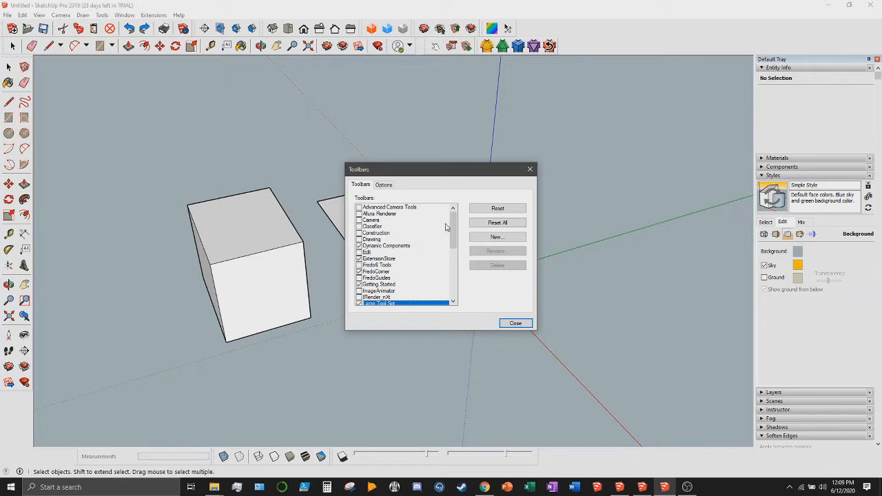
pyautogui.scroll(-2, 444, 229)
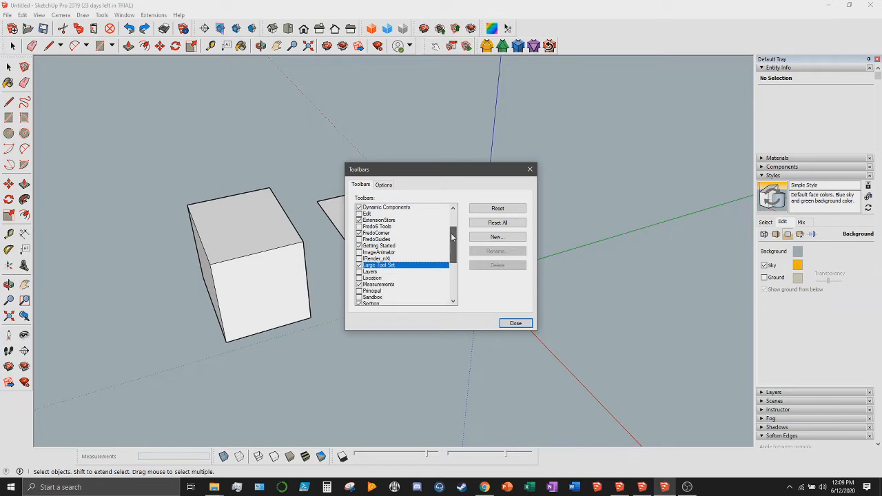
pyautogui.click(376, 233)
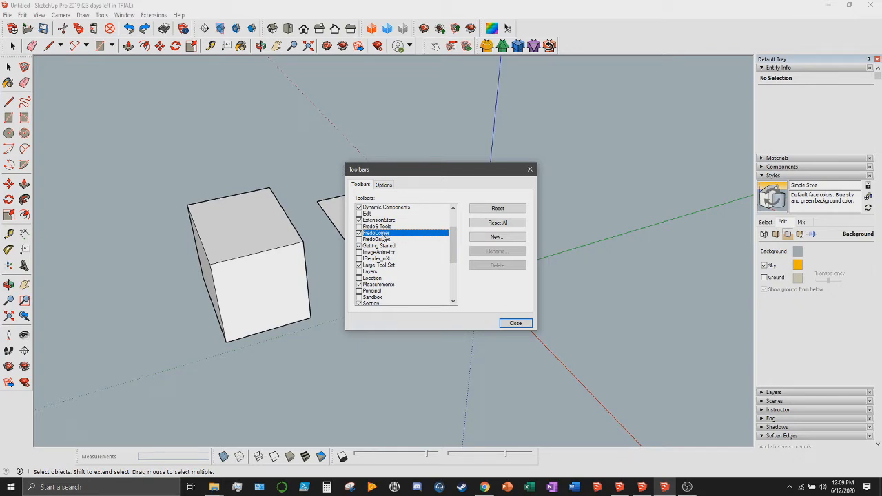
pyautogui.click(515, 324)
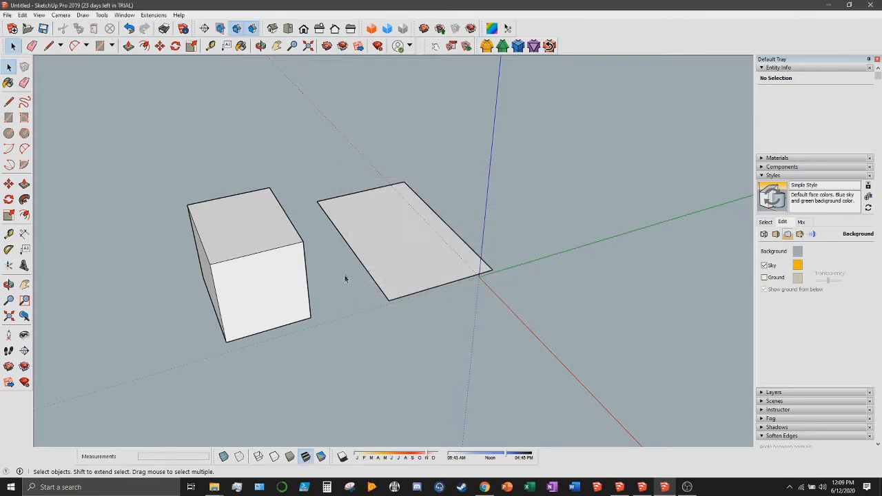
# Browse the ExtensionStore listing for the FredoCorner and LibFredo6 extensions, and close the store
pyautogui.moveTo(423, 45); pyautogui.dragTo(468, 46)
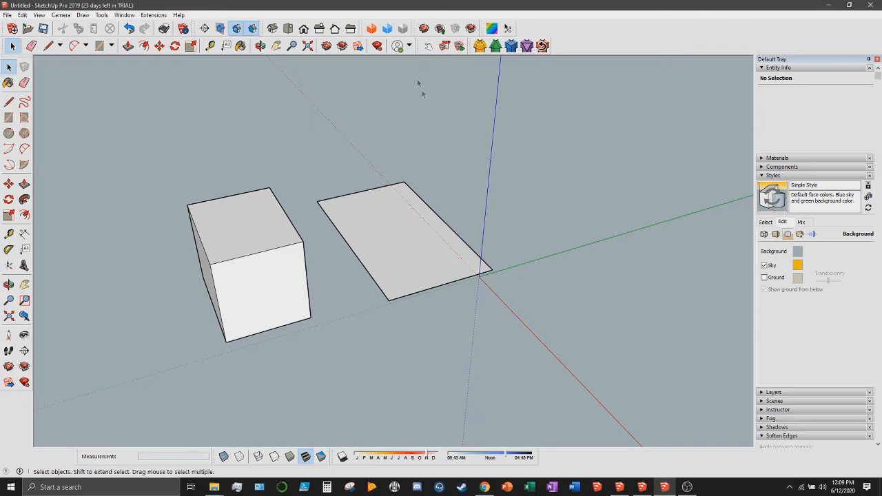
pyautogui.click(371, 28)
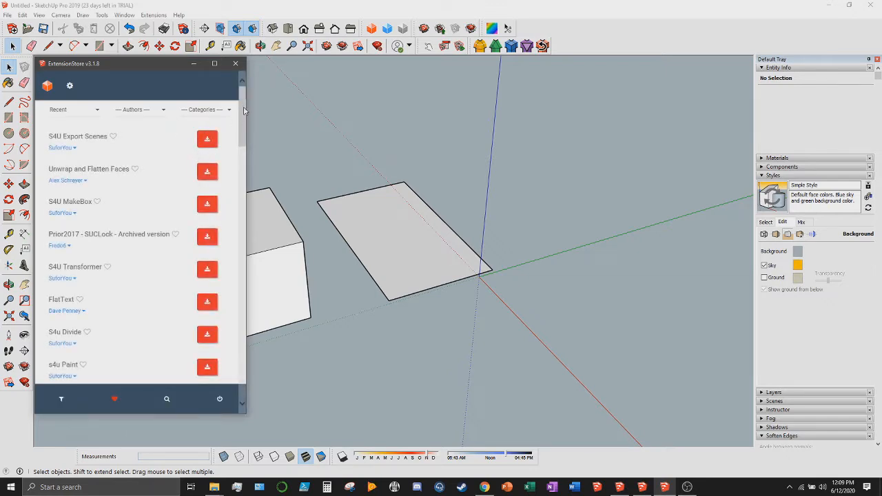
pyautogui.moveTo(244, 110); pyautogui.dragTo(239, 192)
pyautogui.scroll(-5, 180, 231)
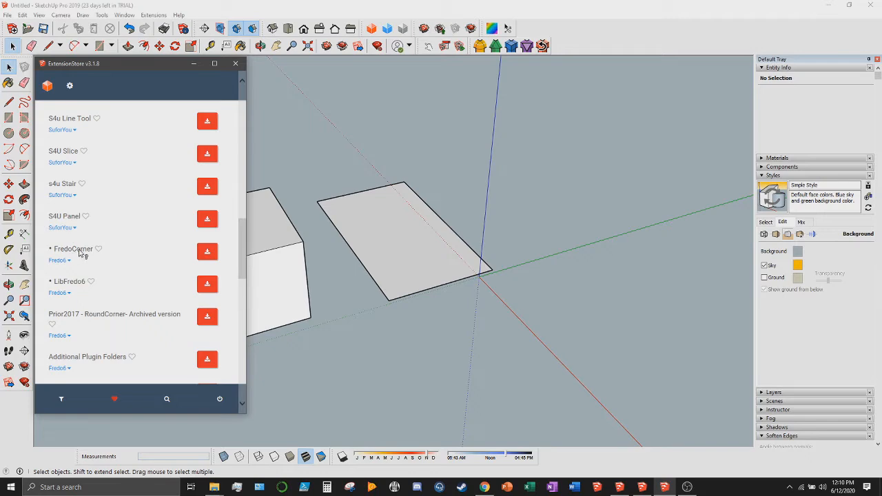
pyautogui.click(235, 64)
# Bevel the four edges of the box's top face with FredoCorner Bevel at a 1.00 m offset
pyautogui.moveTo(269, 259); pyautogui.dragTo(360, 258, button='middle')
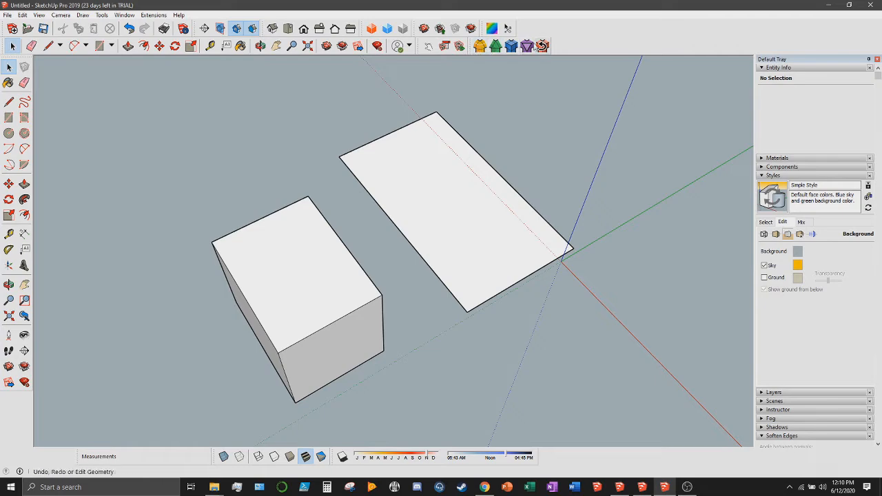
pyautogui.moveTo(372, 173); pyautogui.dragTo(351, 233, button='middle')
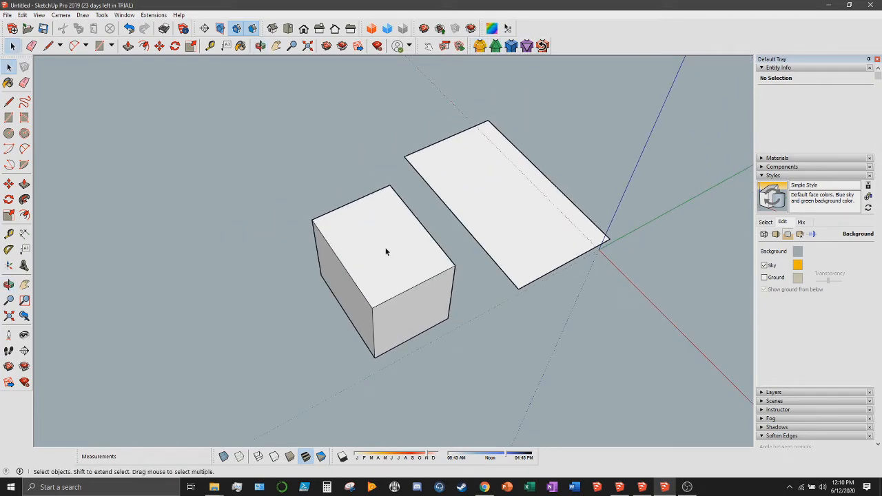
pyautogui.doubleClick(386, 252)
pyautogui.moveTo(386, 248); pyautogui.dragTo(344, 248, button='middle')
pyautogui.scroll(3, 344, 243)
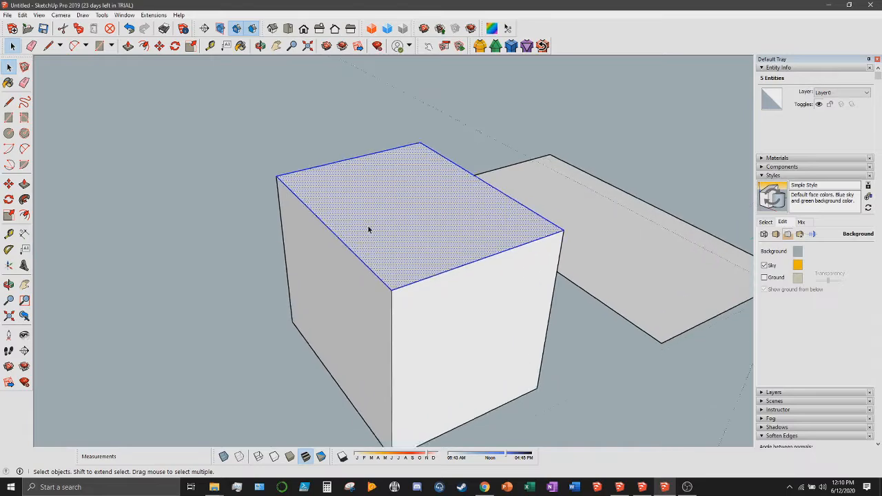
pyautogui.scroll(-1, 368, 224)
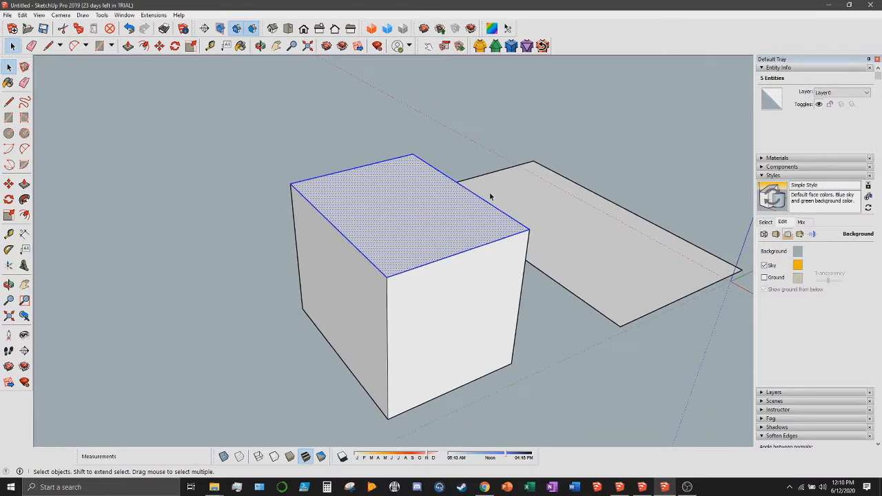
pyautogui.moveTo(483, 207); pyautogui.dragTo(474, 84, button='middle')
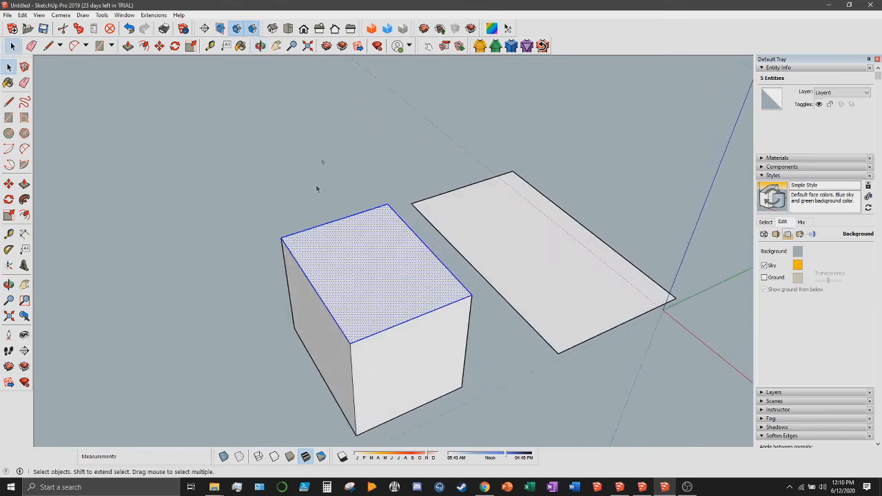
pyautogui.keyDown('shift'); pyautogui.click(361, 256); pyautogui.keyUp('shift')
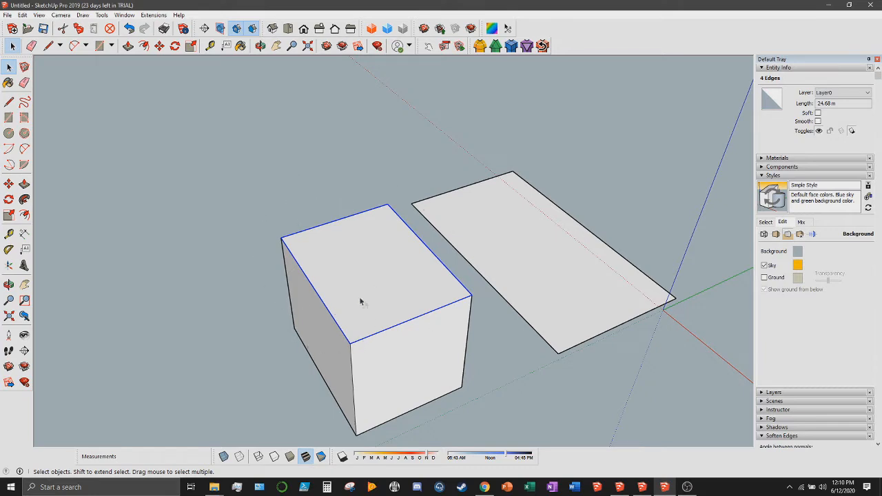
pyautogui.click(495, 47)
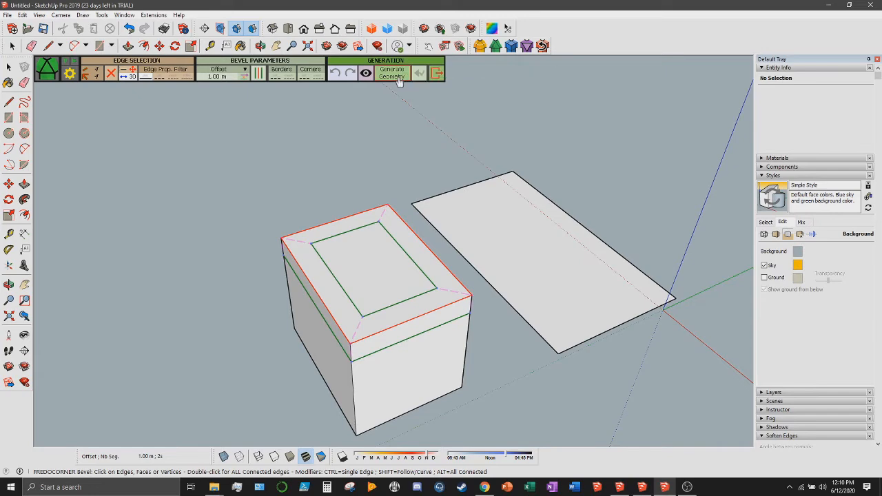
pyautogui.click(399, 77)
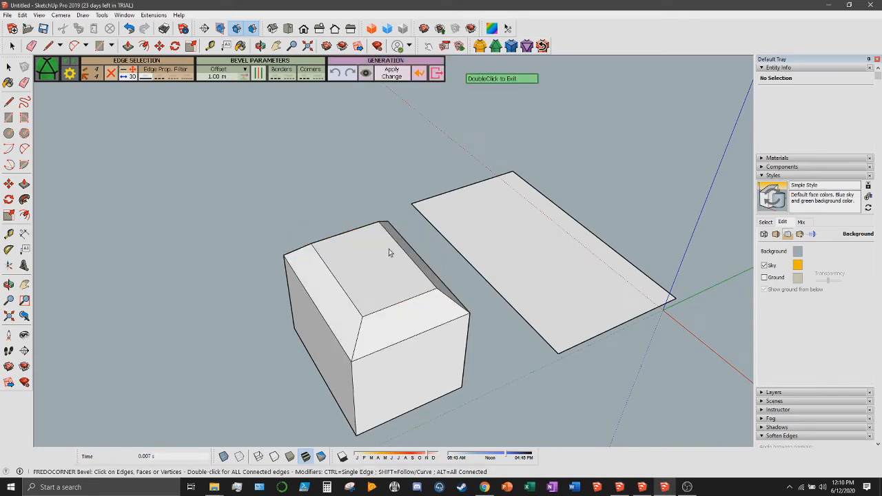
# Inspect the bevelled box, revert the bevel and return to the Select tool
pyautogui.moveTo(351, 332); pyautogui.dragTo(407, 179, button='middle')
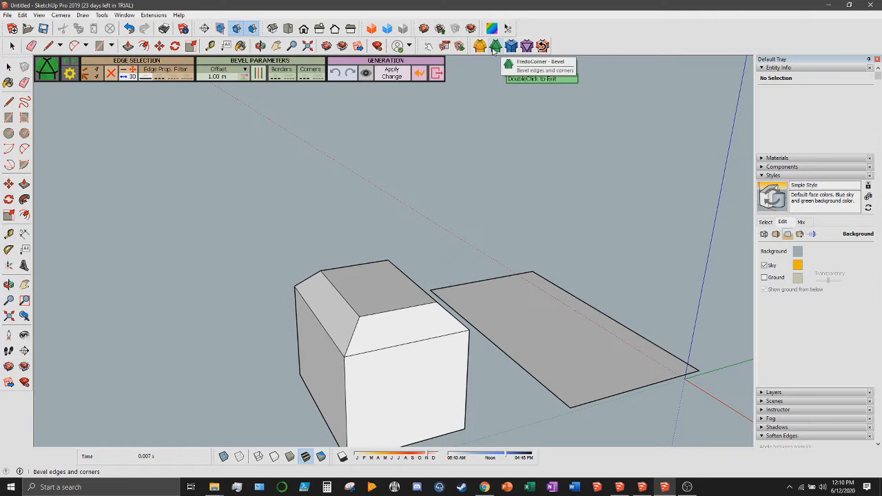
pyautogui.moveTo(376, 295); pyautogui.dragTo(376, 196, button='middle')
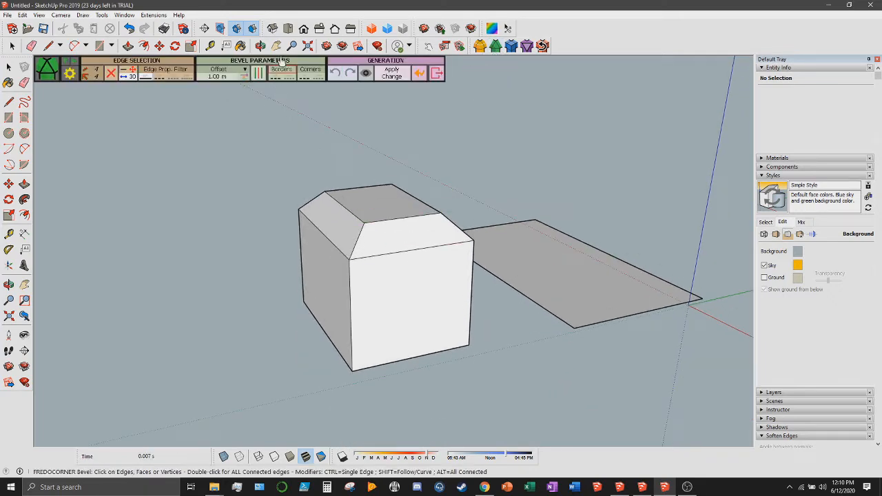
pyautogui.press('Escape')
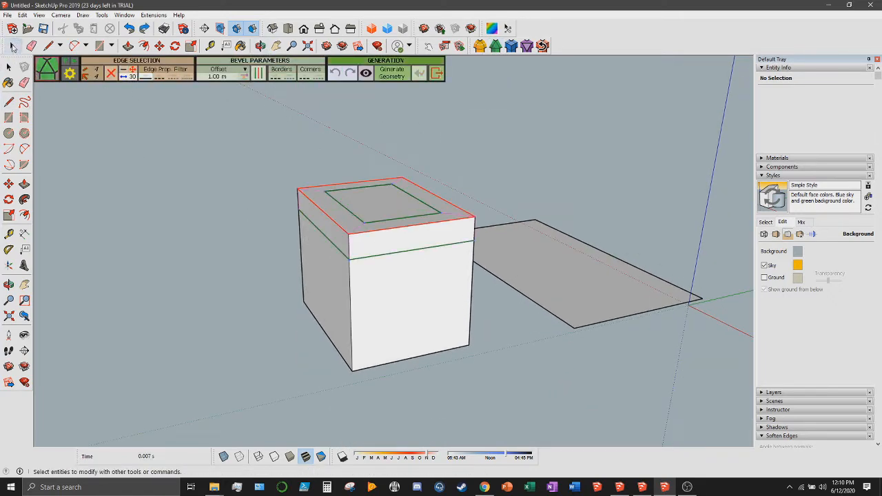
pyautogui.click(12, 46)
# Try FredoCorner Round on the box's four top edges with a 1.00 m offset and 6 segments, and undo it
pyautogui.click(374, 229)
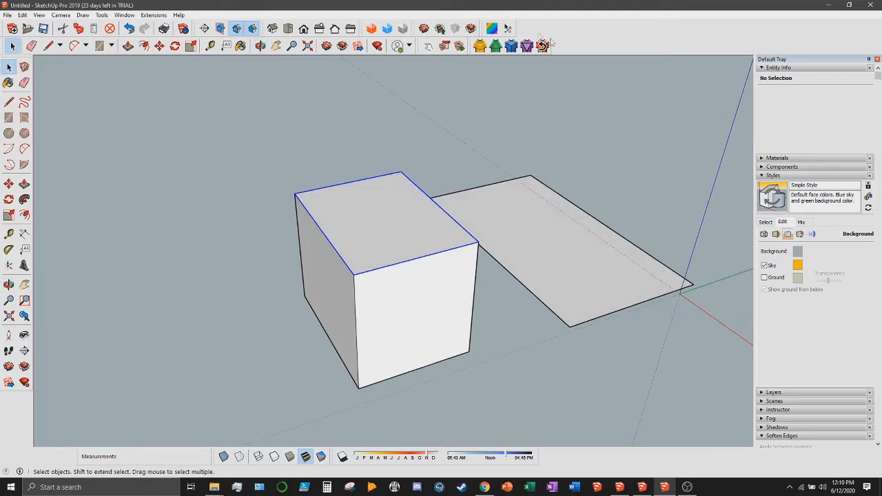
pyautogui.click(480, 46)
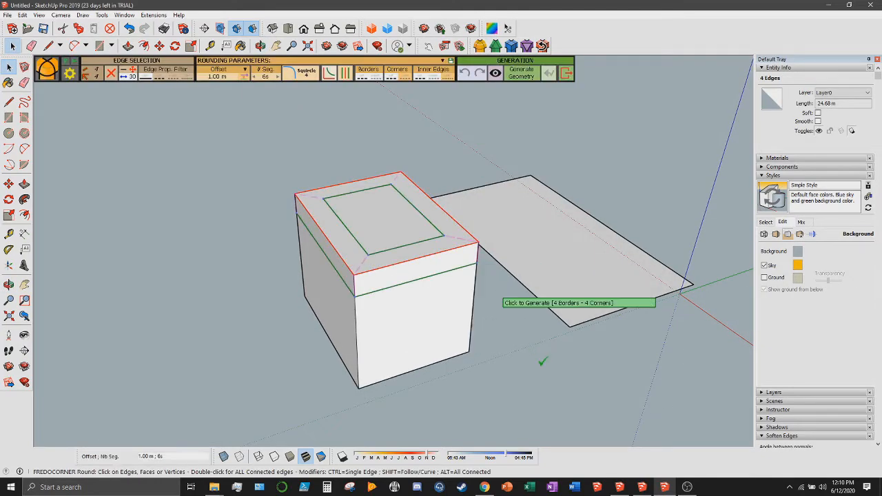
pyautogui.doubleClick(454, 277)
pyautogui.moveTo(419, 340); pyautogui.dragTo(459, 368, button='middle')
pyautogui.hotkey('ctrl', 'z')
pyautogui.moveTo(360, 255); pyautogui.dragTo(324, 302, button='middle')
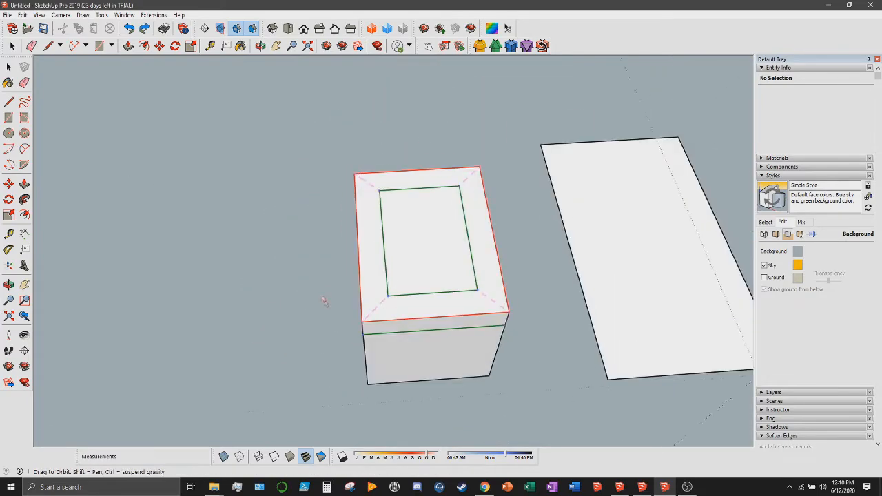
# Try FredoCorner Chop Corner on the box's nearest top corner with a 1.00 m offset and 6 segments
pyautogui.click(527, 46)
pyautogui.moveTo(331, 286); pyautogui.dragTo(455, 225, button='middle')
pyautogui.click(423, 308)
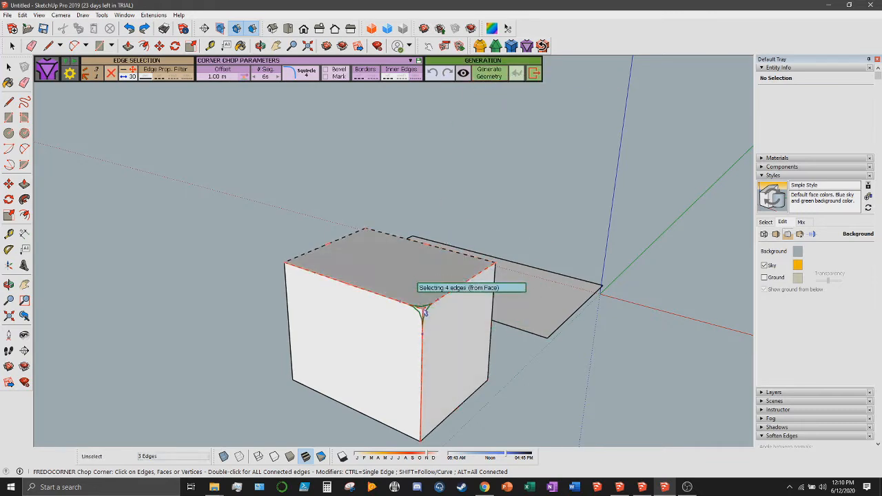
pyautogui.click(488, 74)
pyautogui.scroll(3, 457, 345)
pyautogui.moveTo(456, 345); pyautogui.dragTo(448, 342, button='middle')
pyautogui.scroll(3, 413, 295)
pyautogui.moveTo(414, 296); pyautogui.dragTo(213, 144, button='middle')
pyautogui.scroll(-6, 364, 270)
pyautogui.moveTo(409, 314); pyautogui.dragTo(520, 325, button='middle')
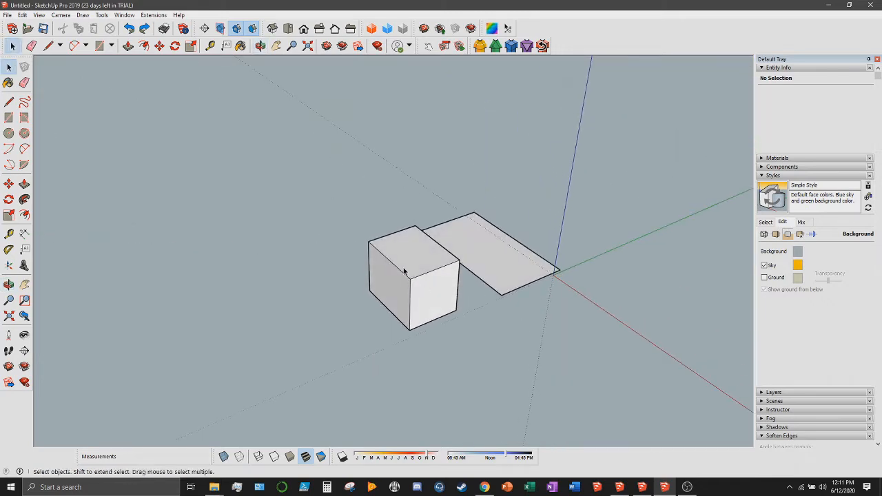
# Bevel one long top edge of the box with FredoCorner Bevel at a 1.00 m offset
pyautogui.scroll(2, 397, 271)
pyautogui.click(418, 203)
pyautogui.click(496, 46)
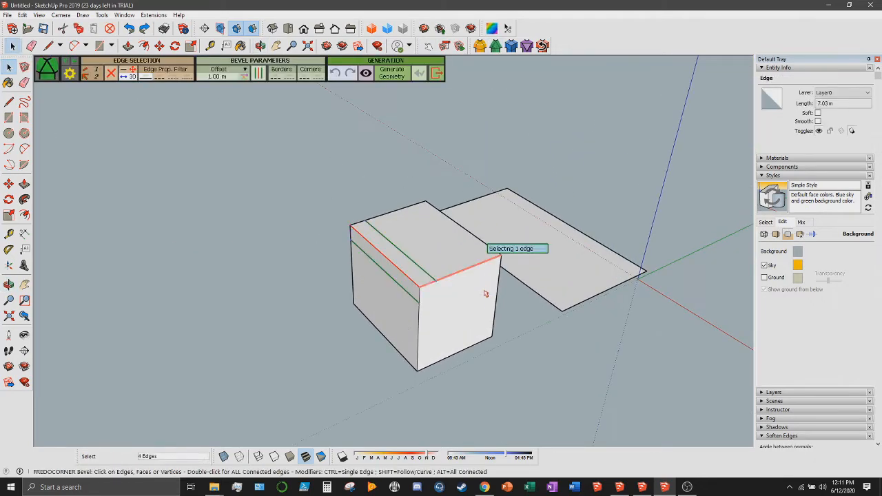
pyautogui.scroll(2, 447, 283)
pyautogui.scroll(2, 434, 234)
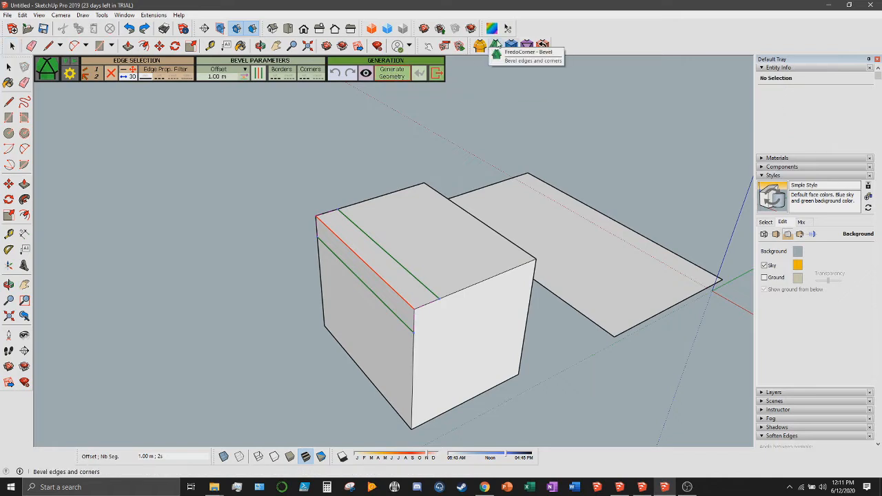
pyautogui.click(218, 76)
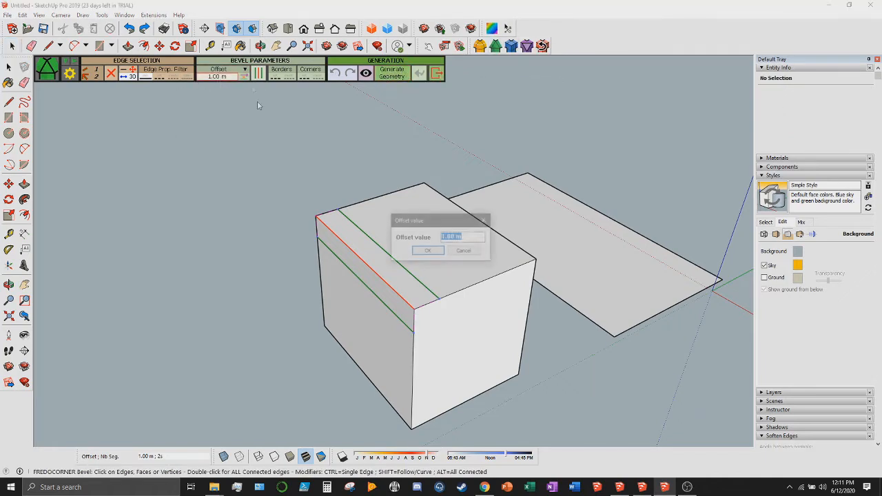
pyautogui.click(428, 251)
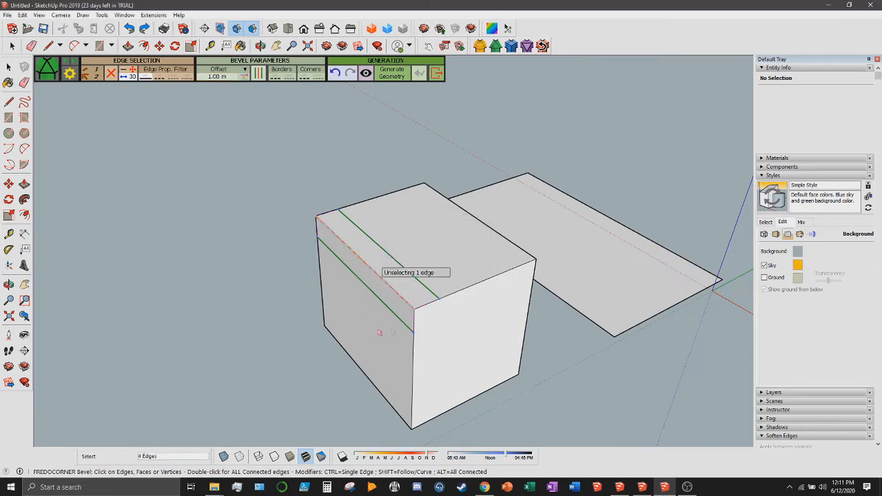
pyautogui.click(390, 74)
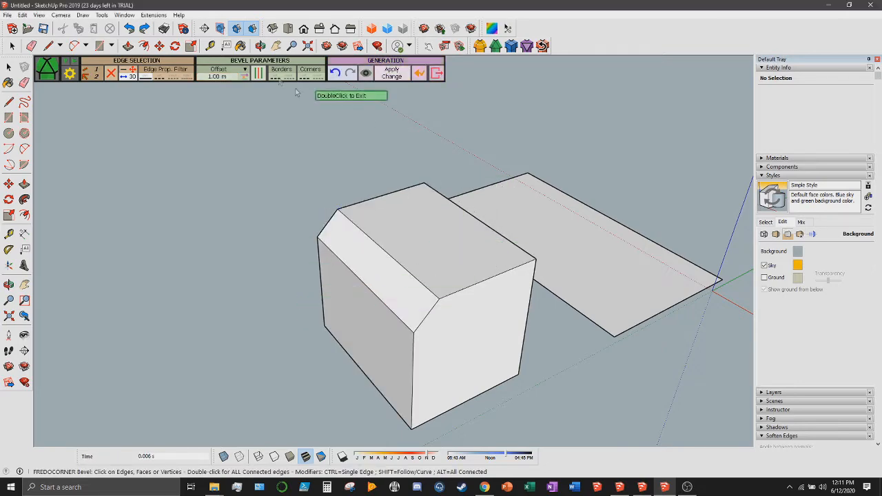
# Draw a diagonal line about 3.05 m long across the unbevelled upper corner of the box's end face
pyautogui.click(260, 45)
pyautogui.moveTo(372, 269); pyautogui.dragTo(200, 166)
pyautogui.press('l')
pyautogui.moveTo(200, 165); pyautogui.dragTo(383, 255, button='middle')
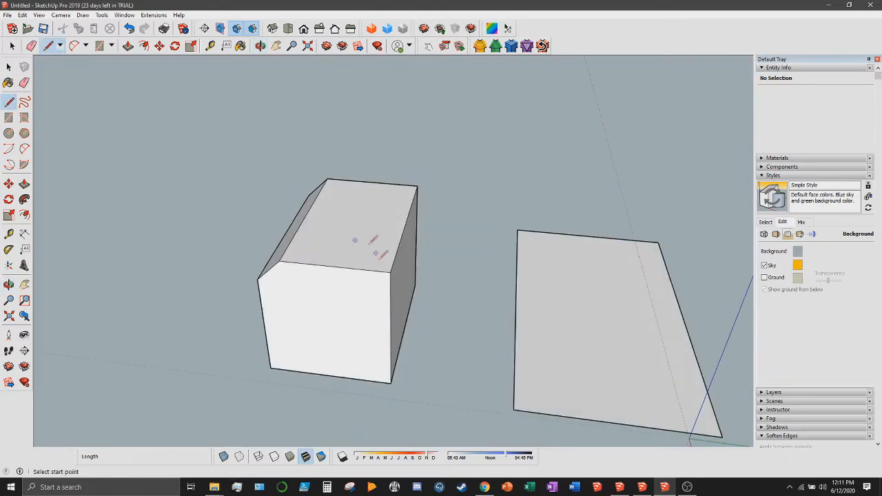
pyautogui.click(336, 266)
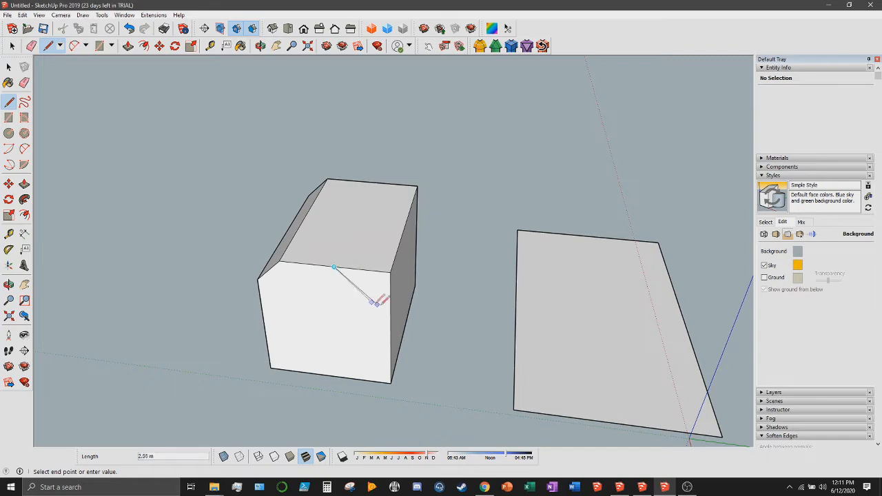
pyautogui.click(390, 317)
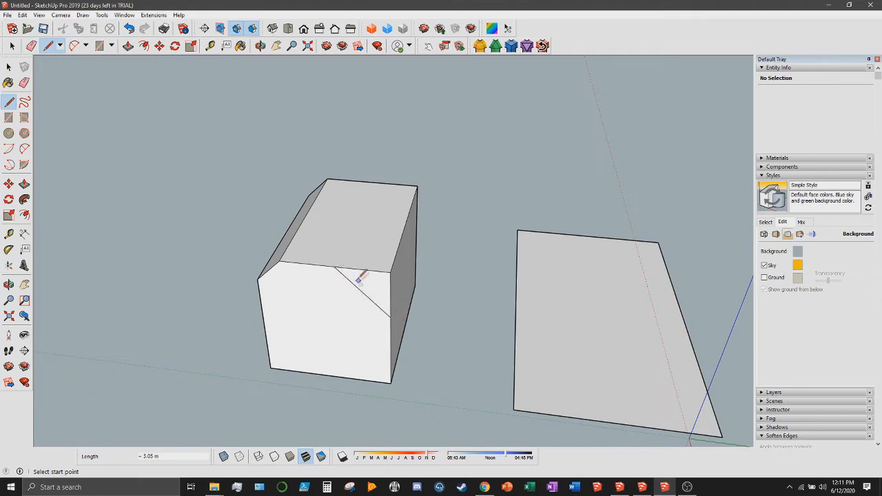
# Chamfer the opposite long top edge manually: draw a smaller diagonal corner line, push the triangle through the box and erase the larger diagonal
pyautogui.scroll(2, 358, 266)
pyautogui.scroll(-2, 367, 267)
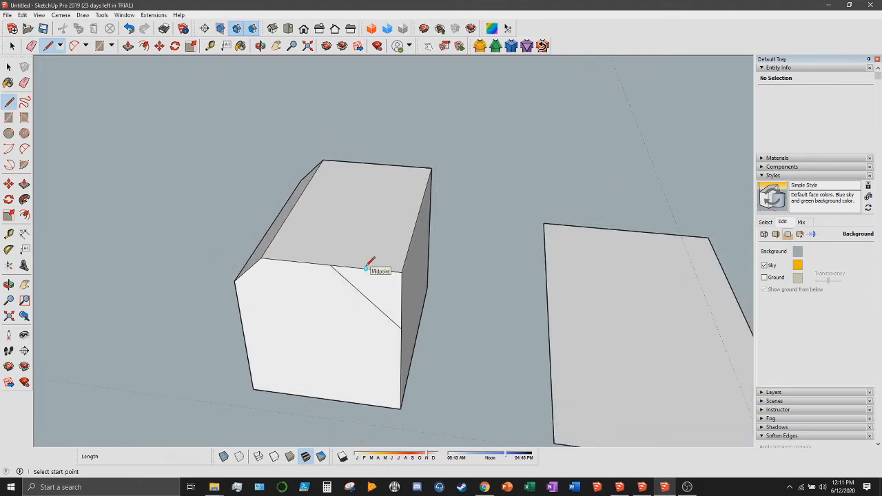
pyautogui.click(365, 268)
pyautogui.click(401, 301)
pyautogui.click(128, 45)
pyautogui.click(389, 284)
pyautogui.click(407, 295)
pyautogui.press('e')
pyautogui.click(386, 311)
# Examine the box from several sides, comparing the FredoCorner bevel with the manually cut chamfer
pyautogui.moveTo(419, 240)
pyautogui.mouseDown(button='middle')
pyautogui.moveTo(358, 288)
pyautogui.moveTo(421, 124)
pyautogui.moveTo(455, 242)
pyautogui.mouseUp(button='middle')
pyautogui.scroll(-3, 577, 241)
pyautogui.moveTo(577, 242); pyautogui.dragTo(386, 241, button='middle')
pyautogui.scroll(3, 362, 179)
pyautogui.scroll(1, 364, 177)
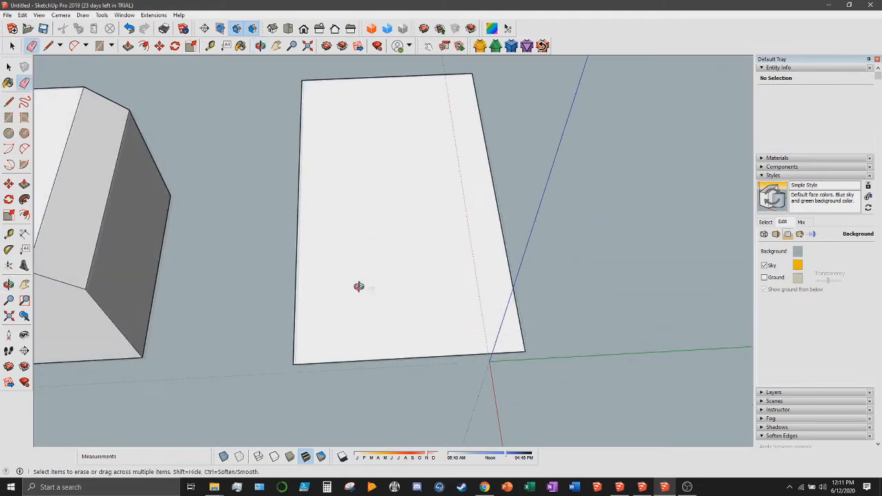
pyautogui.scroll(-3, 364, 285)
pyautogui.moveTo(278, 360)
pyautogui.mouseDown(button='middle')
pyautogui.moveTo(498, 191)
pyautogui.moveTo(337, 94)
pyautogui.moveTo(413, 280)
pyautogui.moveTo(407, 260)
pyautogui.mouseUp(button='middle')
pyautogui.press('space')
pyautogui.moveTo(371, 224); pyautogui.dragTo(379, 257, button='middle')
pyautogui.click(352, 240)
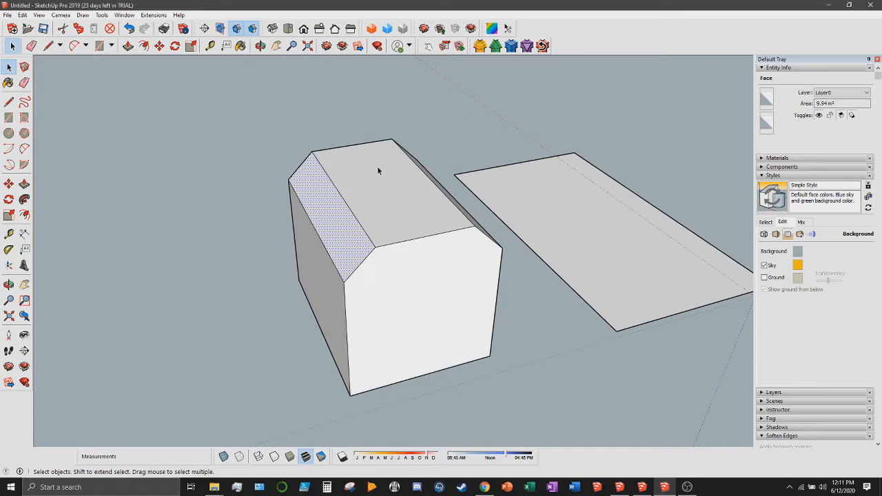
pyautogui.moveTo(369, 235); pyautogui.dragTo(355, 224, button='middle')
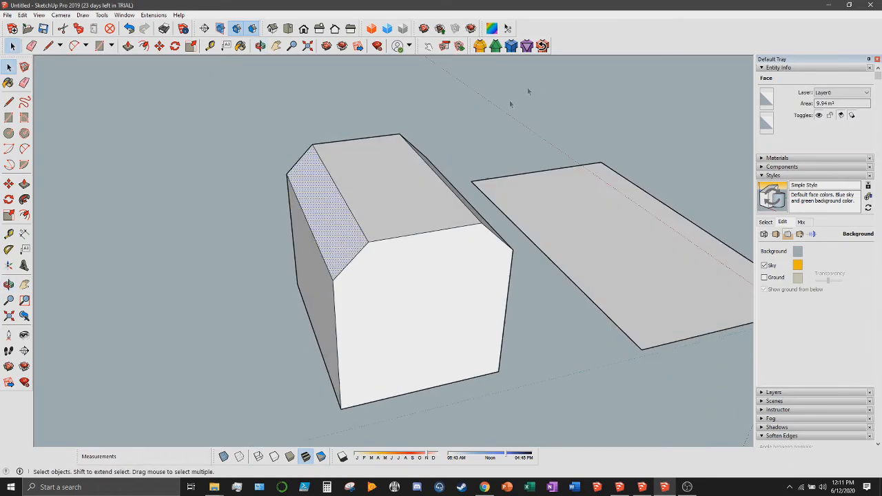
pyautogui.scroll(3, 414, 170)
pyautogui.moveTo(414, 169); pyautogui.dragTo(400, 209, button='middle')
pyautogui.moveTo(283, 260); pyautogui.dragTo(367, 155, button='middle')
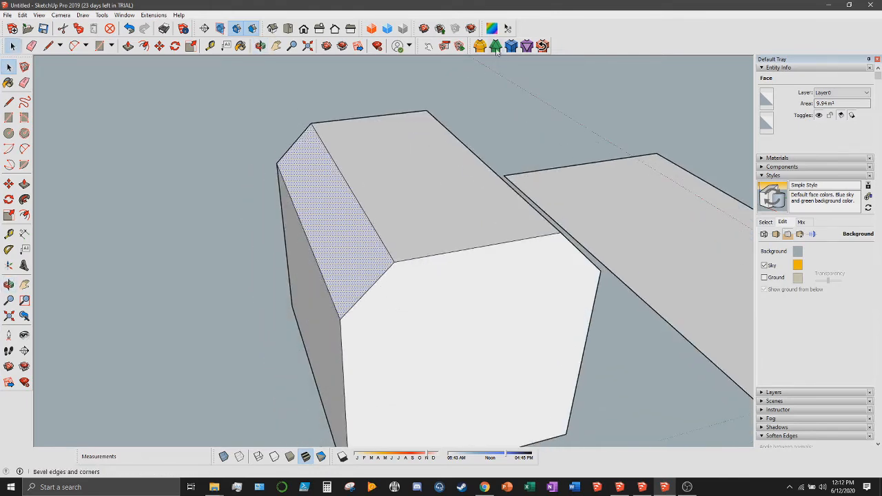
pyautogui.moveTo(485, 241); pyautogui.dragTo(293, 363, button='middle')
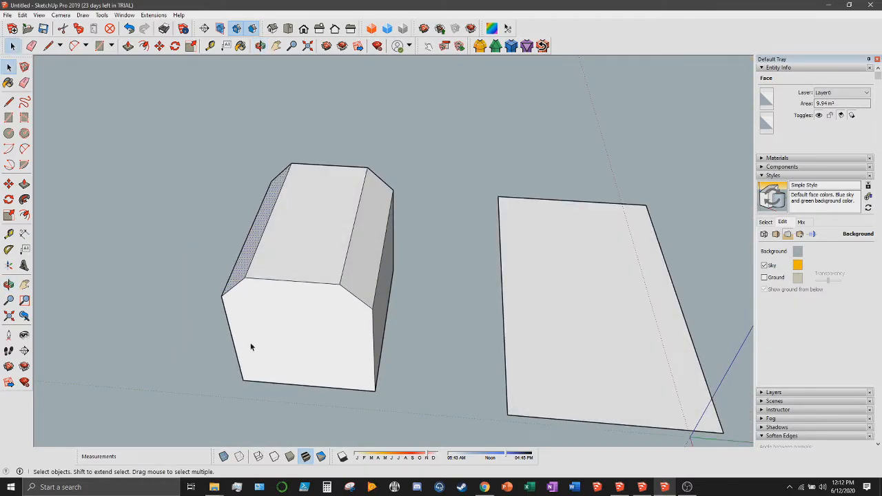
pyautogui.moveTo(252, 335); pyautogui.dragTo(303, 318, button='middle')
pyautogui.scroll(2, 423, 298)
pyautogui.scroll(-2, 423, 298)
pyautogui.click(385, 298)
pyautogui.moveTo(384, 298)
pyautogui.mouseDown(button='middle')
pyautogui.moveTo(367, 295)
pyautogui.moveTo(336, 377)
pyautogui.moveTo(321, 204)
pyautogui.moveTo(326, 139)
pyautogui.moveTo(450, 217)
pyautogui.moveTo(397, 296)
pyautogui.mouseUp(button='middle')
pyautogui.scroll(-2, 463, 252)
pyautogui.scroll(3, 400, 241)
# Try offsetting the flat rectangle's outline inward by about 0.84 m, and undo it
pyautogui.moveTo(400, 240); pyautogui.dragTo(275, 231, button='middle')
pyautogui.click(48, 46)
pyautogui.moveTo(285, 173)
pyautogui.mouseDown(button='middle')
pyautogui.moveTo(310, 262)
pyautogui.moveTo(278, 179)
pyautogui.mouseUp(button='middle')
pyautogui.click(143, 45)
pyautogui.moveTo(317, 296); pyautogui.dragTo(432, 292, button='middle')
pyautogui.click(437, 312)
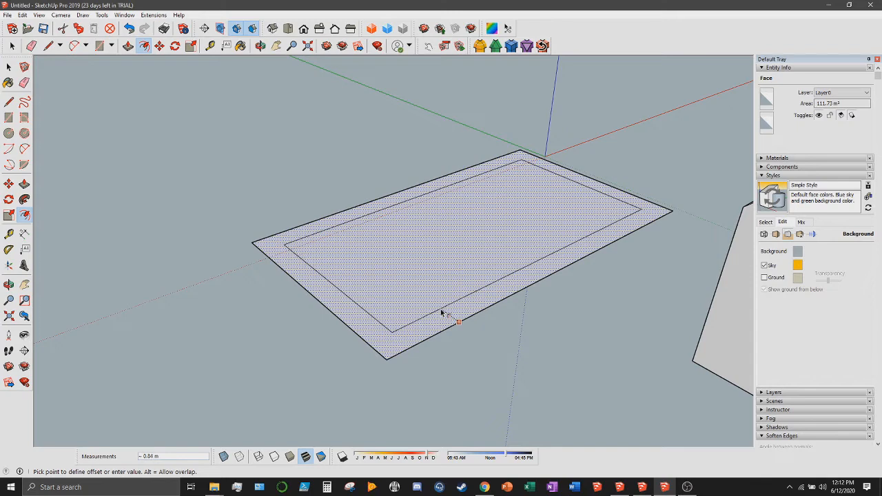
pyautogui.click(441, 312)
pyautogui.hotkey('ctrl', 'z')
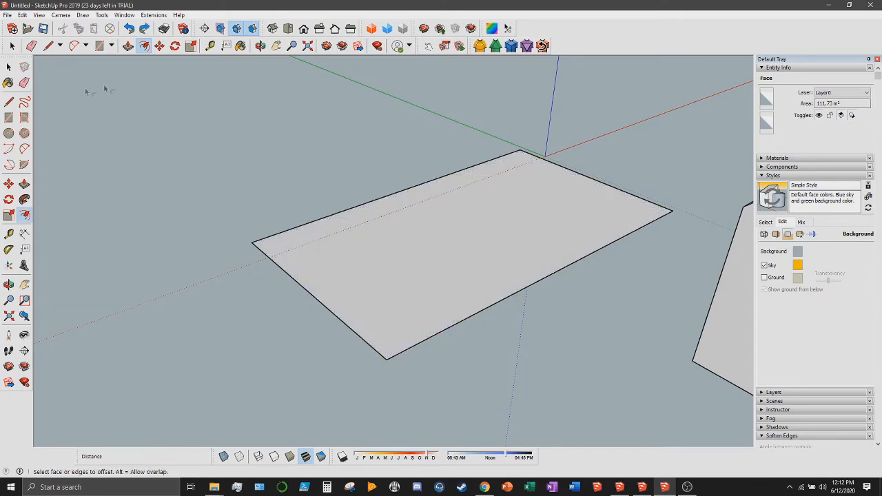
# Offset the flat rectangle's outline inward to form a narrow border, and return to the Select tool
pyautogui.click(422, 333)
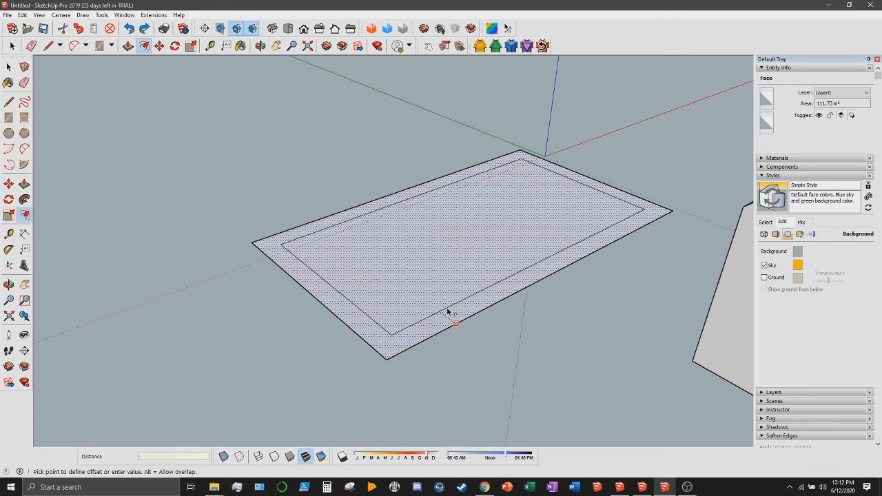
pyautogui.click(447, 312)
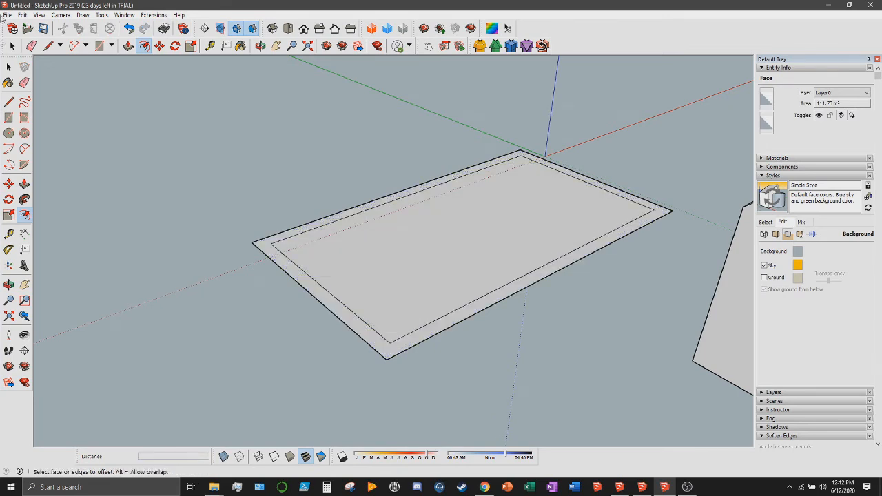
pyautogui.press('space')
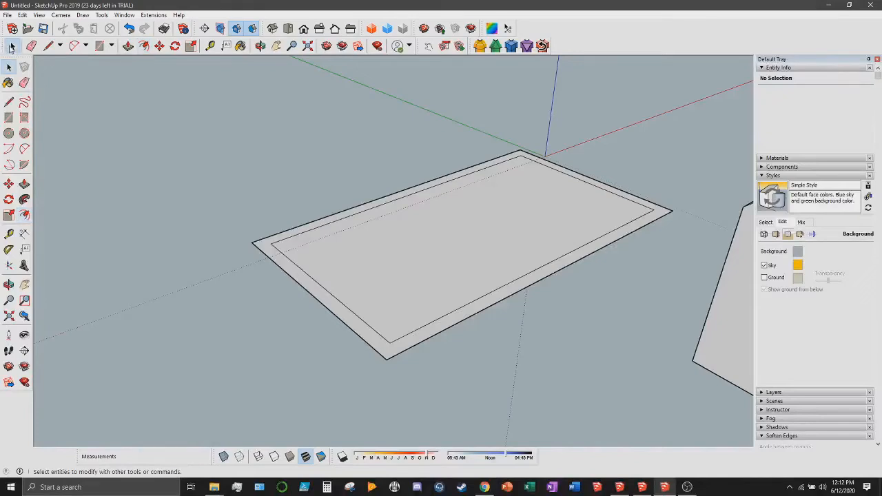
# Select the inner rectangle with its four edges and move it straight up to form a slab with sloped sides
pyautogui.moveTo(429, 294); pyautogui.dragTo(475, 331, button='middle')
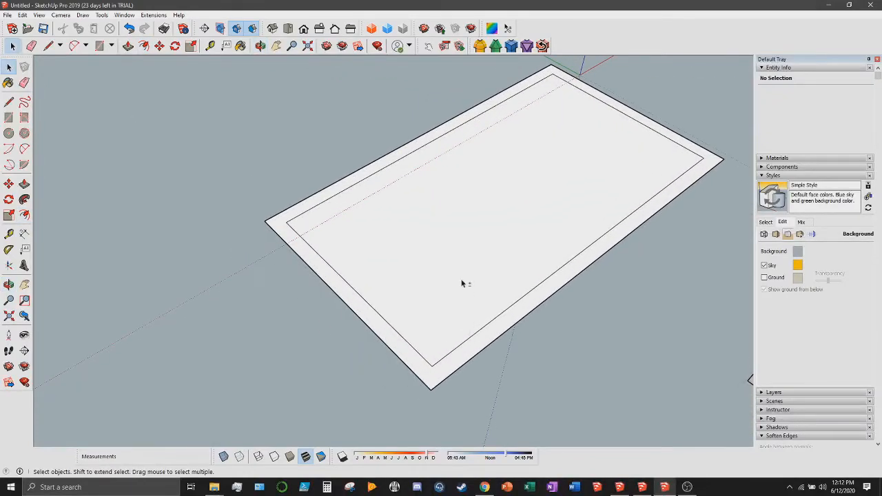
pyautogui.keyDown('shift'); pyautogui.moveTo(462, 283); pyautogui.dragTo(453, 316, button='middle'); pyautogui.keyUp('shift')
pyautogui.moveTo(393, 315); pyautogui.dragTo(294, 260, button='middle')
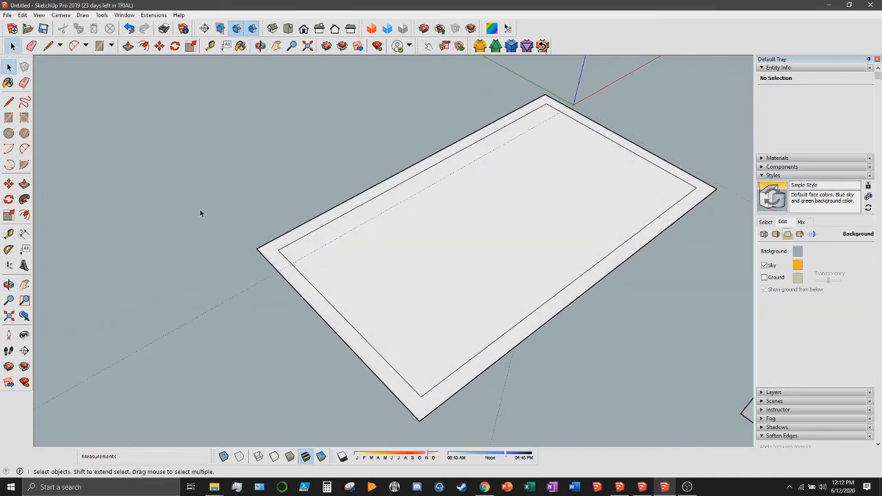
pyautogui.scroll(2, 481, 280)
pyautogui.moveTo(476, 291); pyautogui.dragTo(411, 260, button='middle')
pyautogui.scroll(-2, 448, 227)
pyautogui.scroll(1, 411, 258)
pyautogui.doubleClick(412, 264)
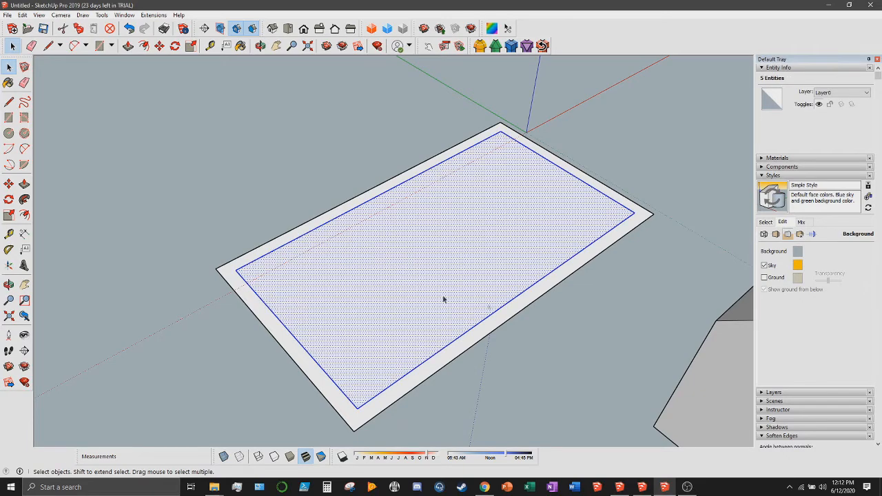
pyautogui.moveTo(407, 315); pyautogui.dragTo(409, 276, button='middle')
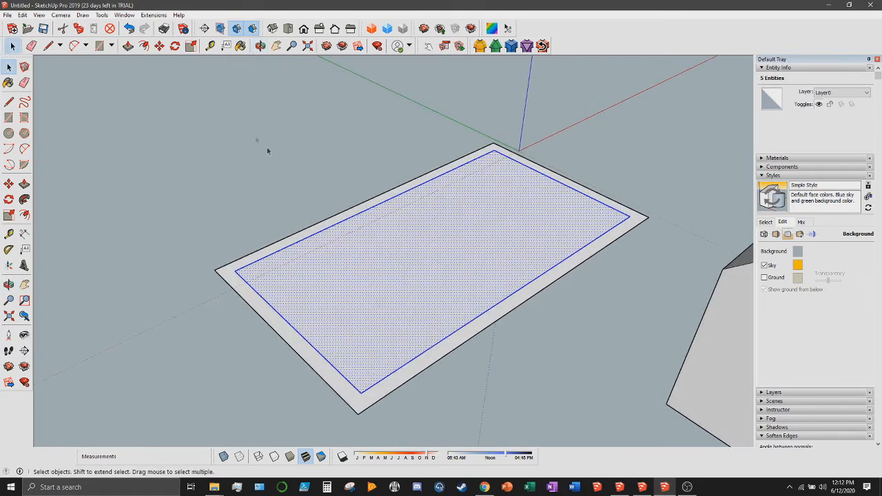
pyautogui.click(159, 46)
pyautogui.moveTo(324, 291); pyautogui.dragTo(381, 360, button='middle')
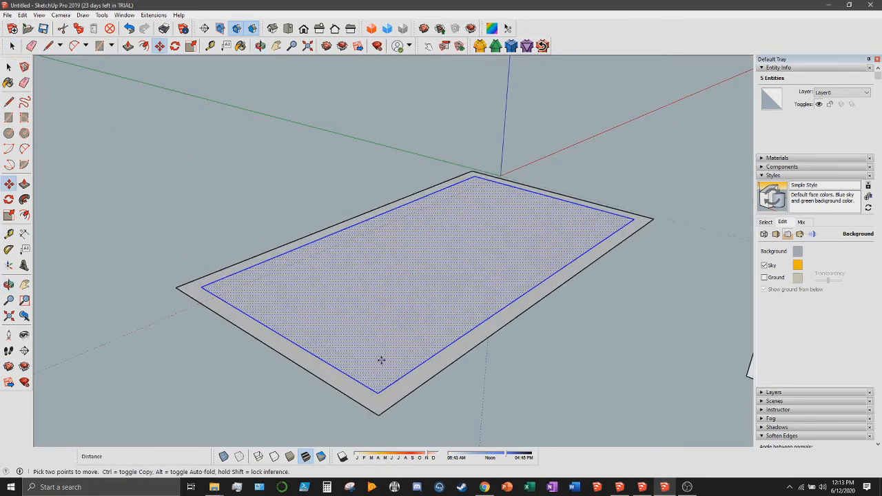
pyautogui.click(375, 397)
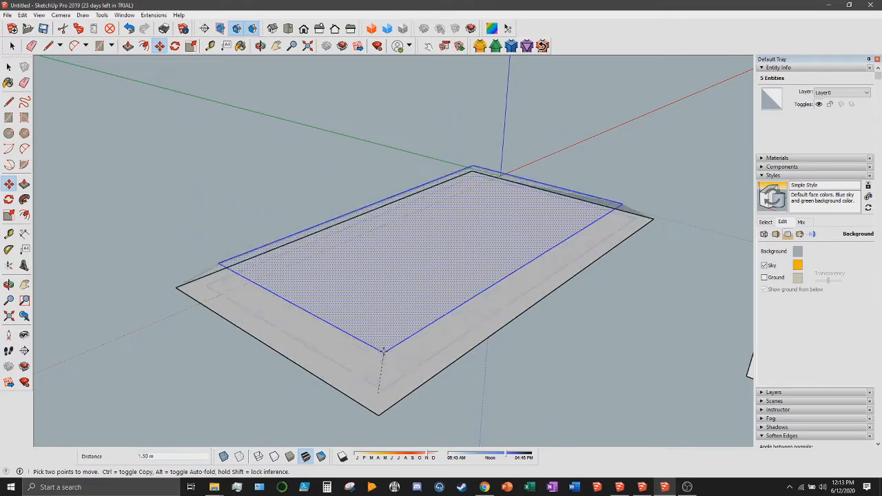
# Draw three lines down the slab's short sloped side, at its midpoint and at both quarter points
pyautogui.moveTo(378, 356)
pyautogui.mouseDown(button='middle')
pyautogui.moveTo(365, 404)
pyautogui.moveTo(324, 255)
pyautogui.mouseUp(button='middle')
pyautogui.click(33, 45)
pyautogui.click(48, 46)
pyautogui.moveTo(386, 227); pyautogui.dragTo(412, 334, button='middle')
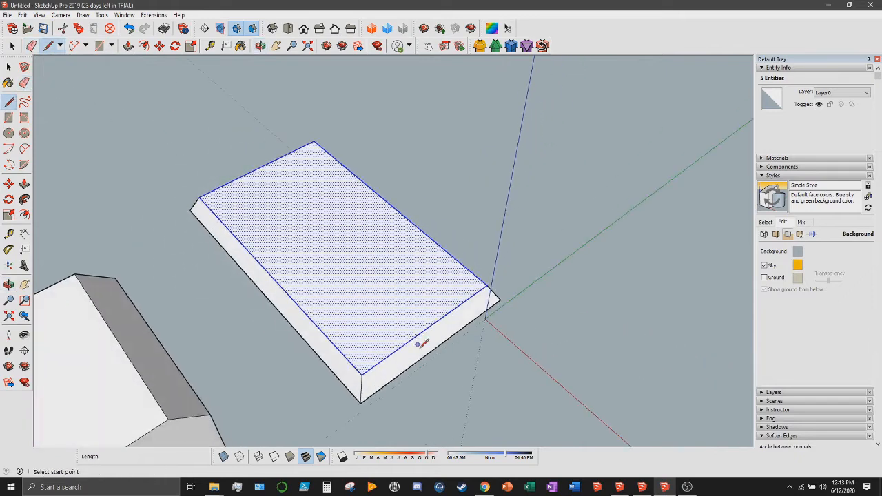
pyautogui.scroll(2, 427, 328)
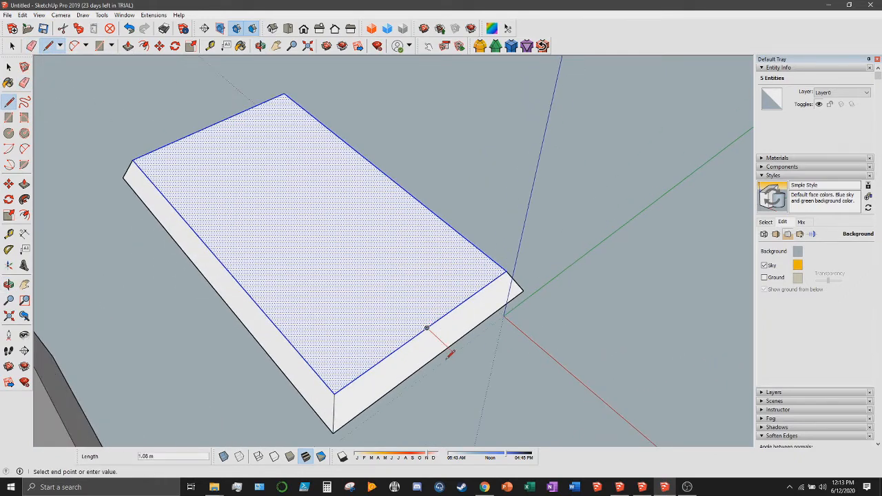
pyautogui.click(437, 357)
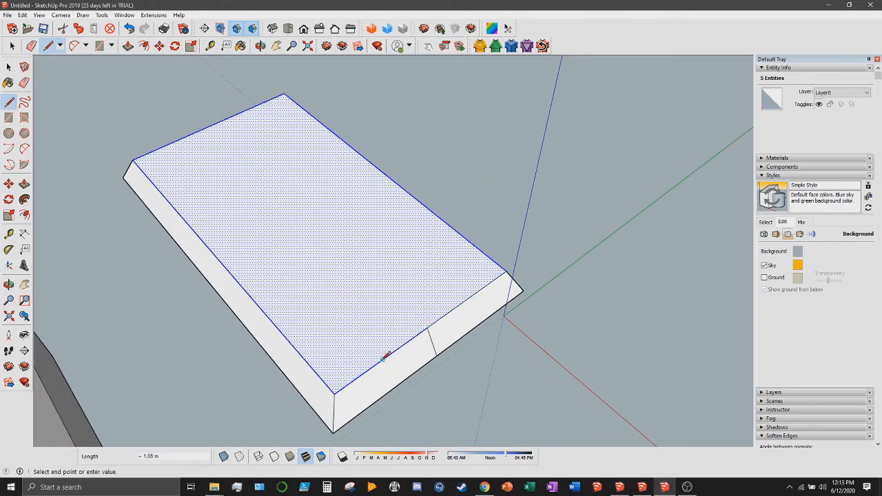
pyautogui.click(394, 388)
pyautogui.click(469, 298)
pyautogui.click(475, 323)
# Draw a rectangle about 3.46 m wide on the slab's top face between the two outer dividing lines
pyautogui.click(382, 359)
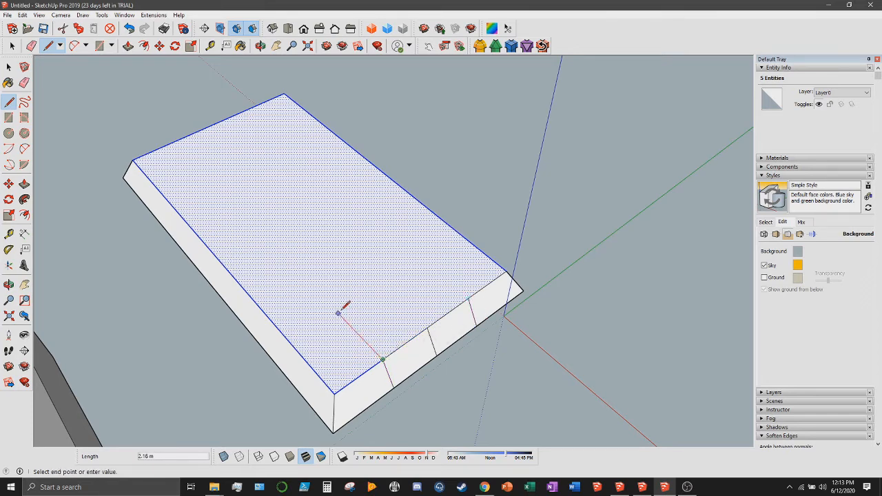
pyautogui.click(331, 306)
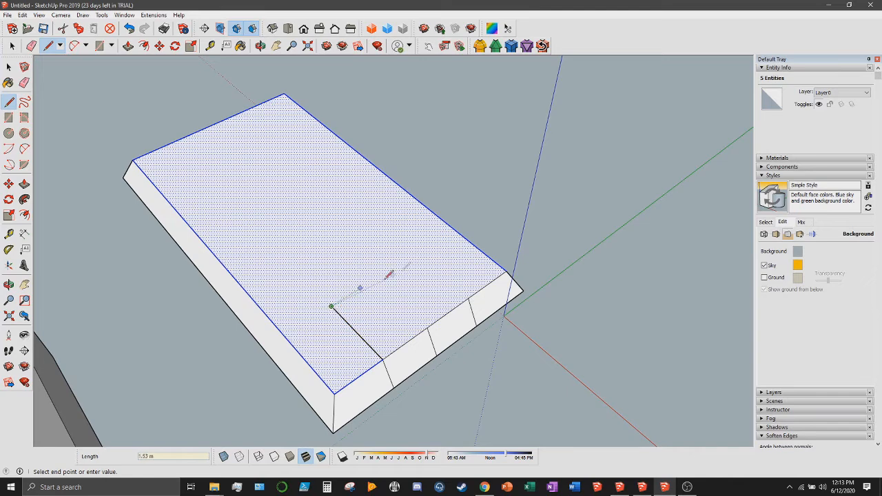
pyautogui.press('Escape')
pyautogui.click(331, 307)
pyautogui.click(415, 255)
pyautogui.click(469, 297)
# Push the new rectangle about 0.96 m down into the slab and erase the middle dividing line on the sloped side
pyautogui.press('p')
pyautogui.scroll(2, 354, 333)
pyautogui.moveTo(354, 333); pyautogui.dragTo(248, 193, button='middle')
pyautogui.click(469, 293)
pyautogui.click(535, 293)
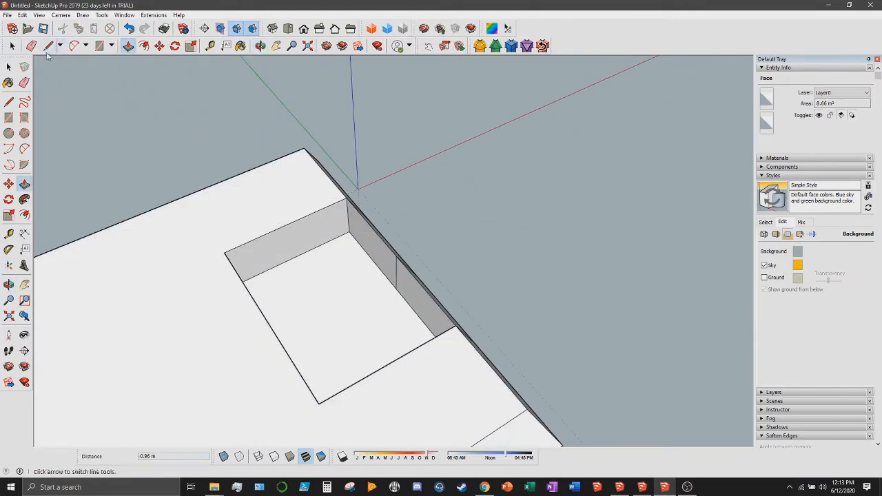
pyautogui.click(31, 46)
pyautogui.moveTo(384, 258); pyautogui.dragTo(407, 262, button='middle')
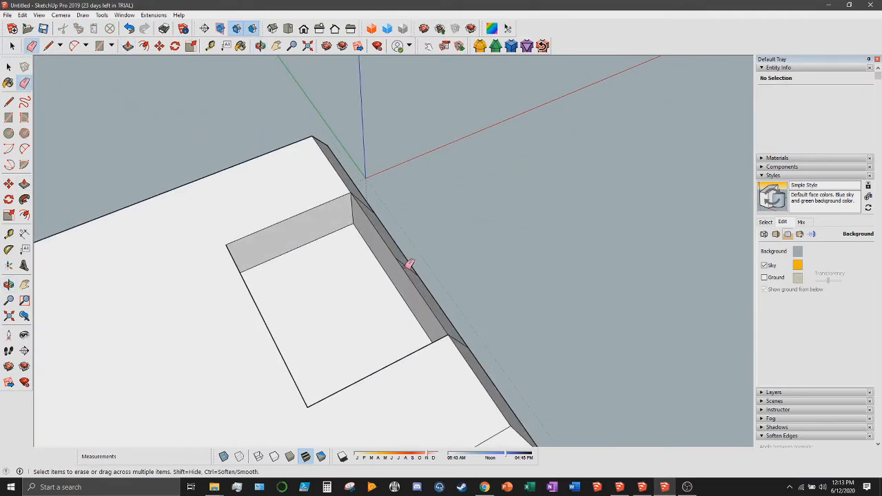
# Move the recess floor's edge beside the short sloped side outward to meet the slab's outer sloped face
pyautogui.click(12, 46)
pyautogui.click(367, 248)
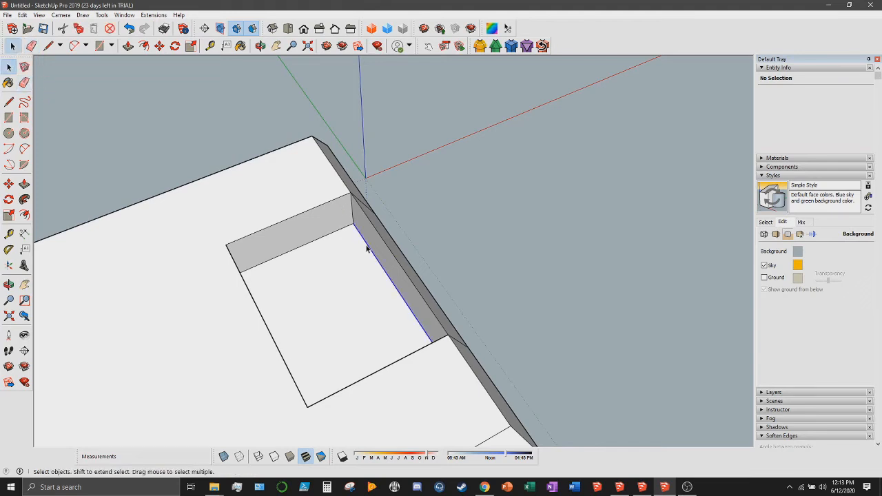
pyautogui.press('m')
pyautogui.moveTo(368, 251); pyautogui.dragTo(460, 412, button='middle')
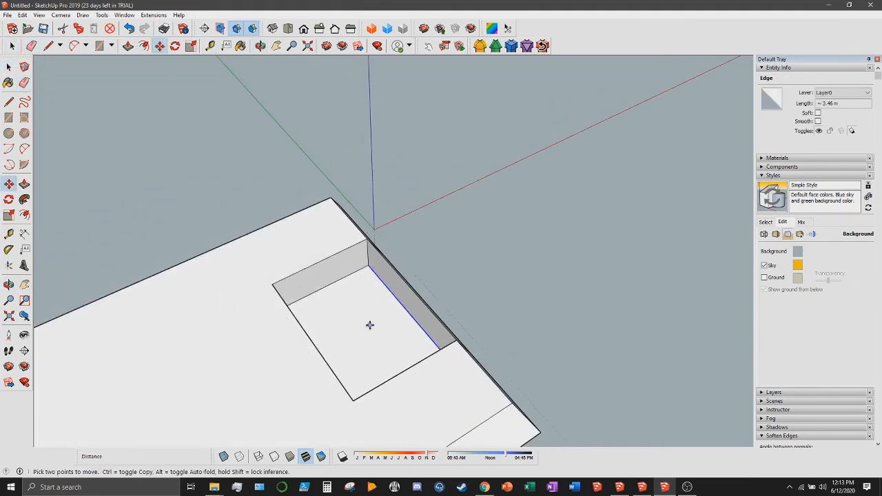
pyautogui.scroll(2, 362, 339)
pyautogui.click(417, 303)
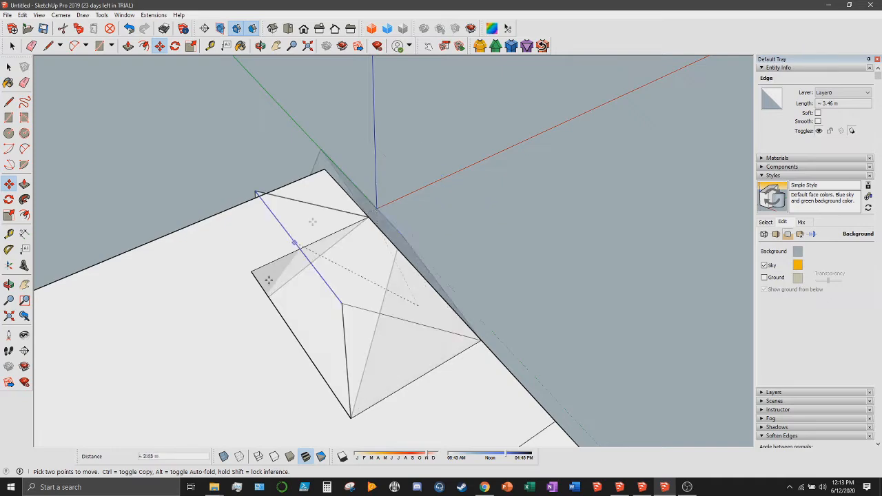
pyautogui.moveTo(277, 300); pyautogui.dragTo(366, 291, button='middle')
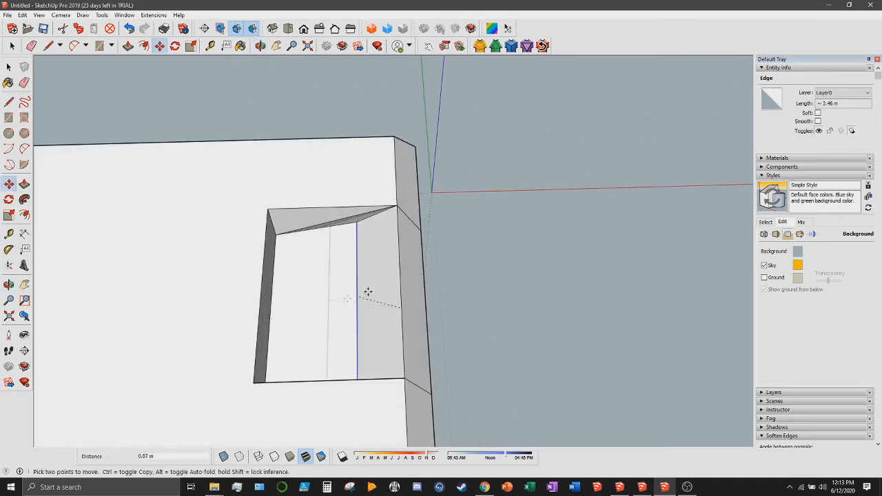
pyautogui.click(427, 307)
pyautogui.moveTo(426, 306); pyautogui.dragTo(206, 273, button='middle')
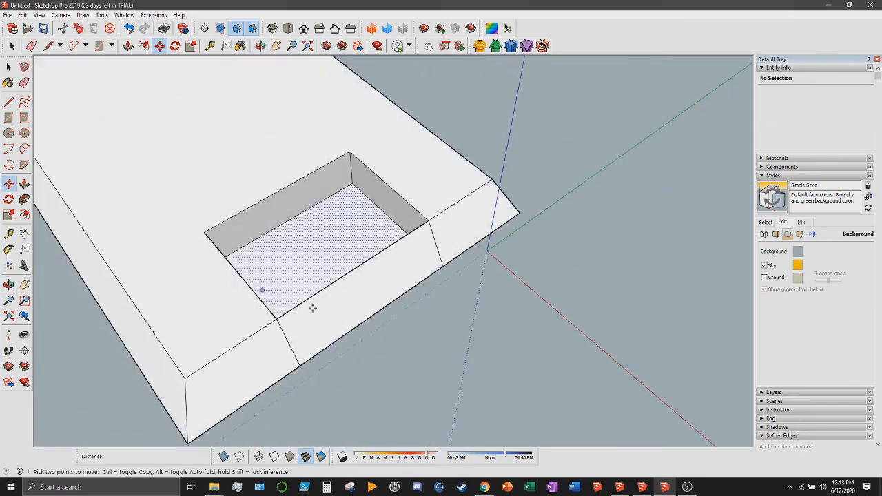
# Erase the leftover sloped wall between the two dividing lines to open the recess into a notch through the slab's short side
pyautogui.press('e')
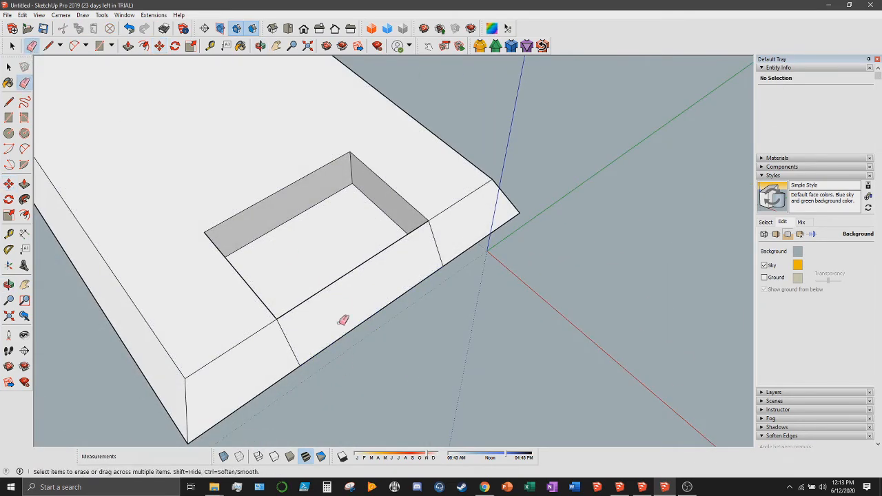
pyautogui.moveTo(331, 248)
pyautogui.mouseDown(button='middle')
pyautogui.moveTo(351, 329)
pyautogui.moveTo(183, 236)
pyautogui.moveTo(200, 261)
pyautogui.mouseUp(button='middle')
pyautogui.moveTo(308, 405)
pyautogui.mouseDown(button='middle')
pyautogui.moveTo(315, 317)
pyautogui.moveTo(398, 370)
pyautogui.moveTo(587, 301)
pyautogui.moveTo(503, 221)
pyautogui.moveTo(476, 256)
pyautogui.moveTo(400, 262)
pyautogui.moveTo(536, 370)
pyautogui.moveTo(385, 319)
pyautogui.moveTo(661, 358)
pyautogui.moveTo(531, 336)
pyautogui.moveTo(473, 230)
pyautogui.moveTo(468, 285)
pyautogui.moveTo(386, 227)
pyautogui.mouseUp(button='middle')
# Select the sloped end face opposite the notch and move it toward the notch to shorten the slab, then clear the selection
pyautogui.click(12, 45)
pyautogui.moveTo(415, 331)
pyautogui.mouseDown(button='middle')
pyautogui.moveTo(365, 289)
pyautogui.moveTo(414, 304)
pyautogui.mouseUp(button='middle')
pyautogui.click(369, 289)
pyautogui.click(159, 45)
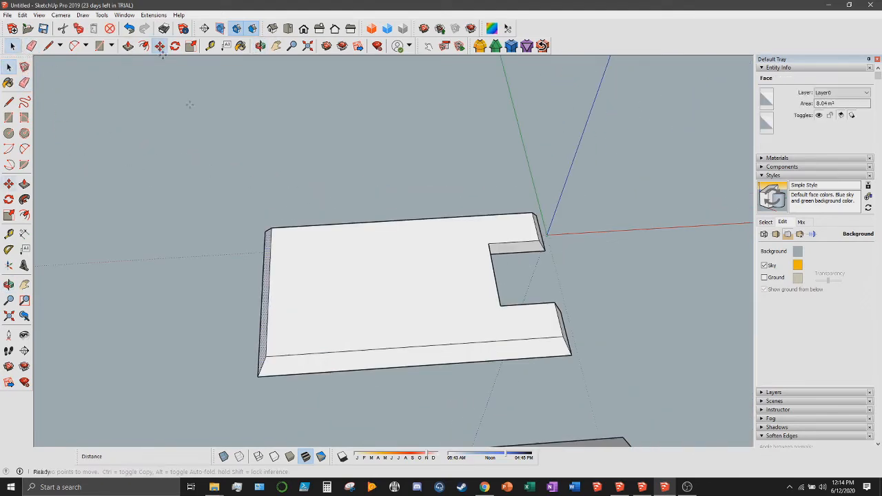
pyautogui.scroll(-2, 269, 285)
pyautogui.moveTo(270, 285); pyautogui.dragTo(359, 282)
pyautogui.click(12, 45)
pyautogui.moveTo(83, 172); pyautogui.dragTo(490, 400, button='middle')
pyautogui.click(353, 292)
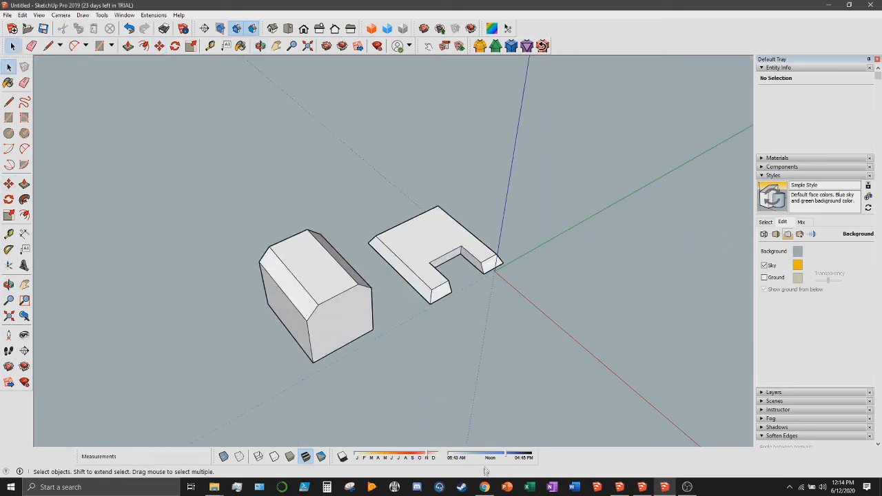
# Switch to the Chrome browser window
pyautogui.moveTo(485, 487)
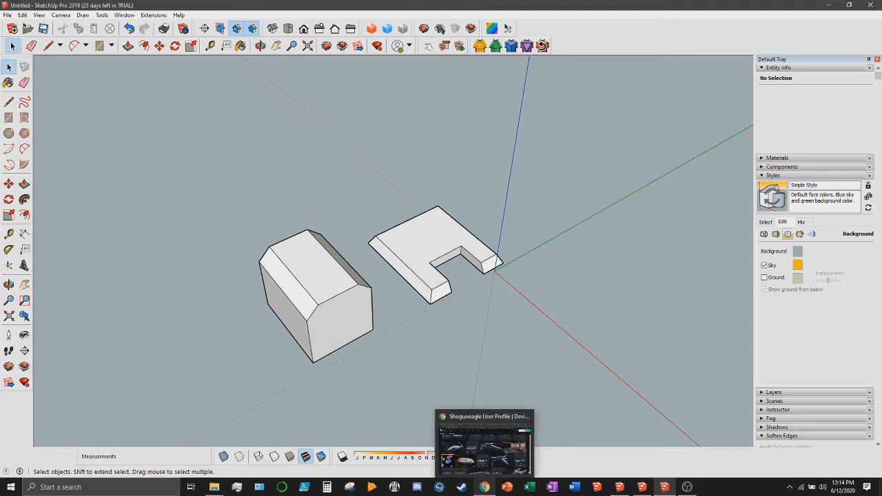